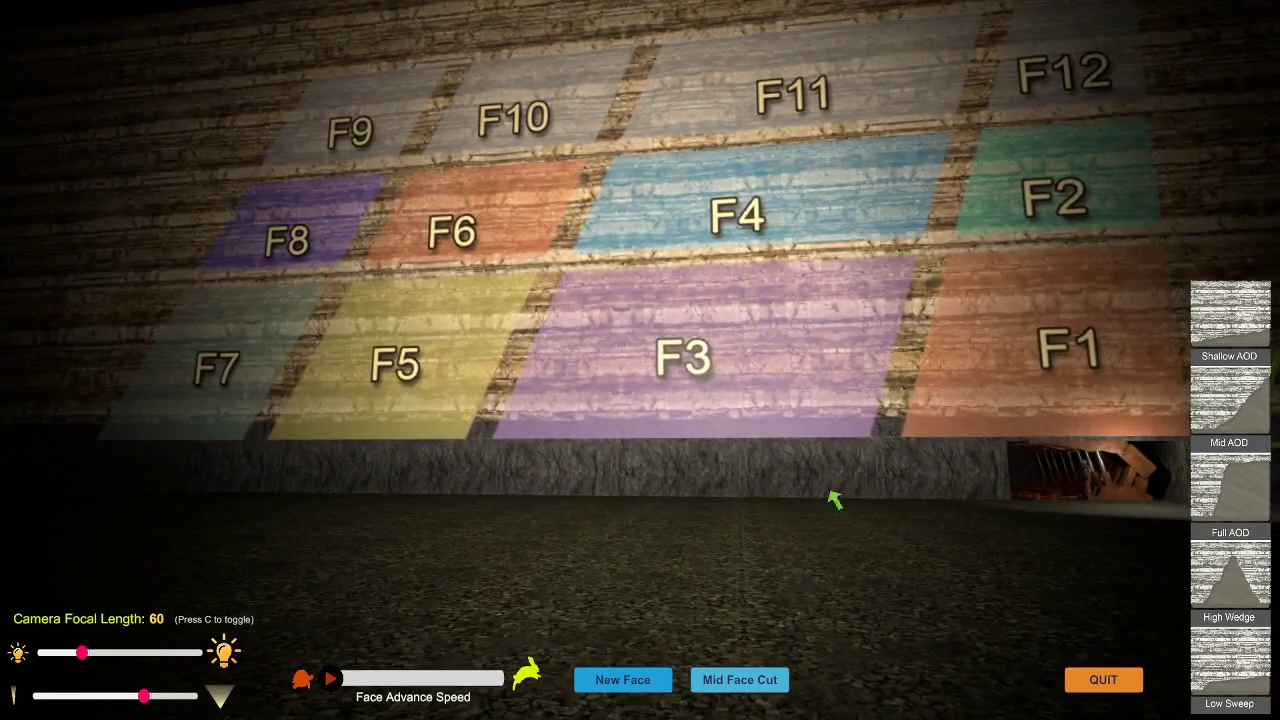
# Load the mid face cut and trigger the preset Shallow AOD, Mid AOD and Low Sweep strata collapses.
pyautogui.moveTo(609, 529); pyautogui.dragTo(595, 472, button='right')
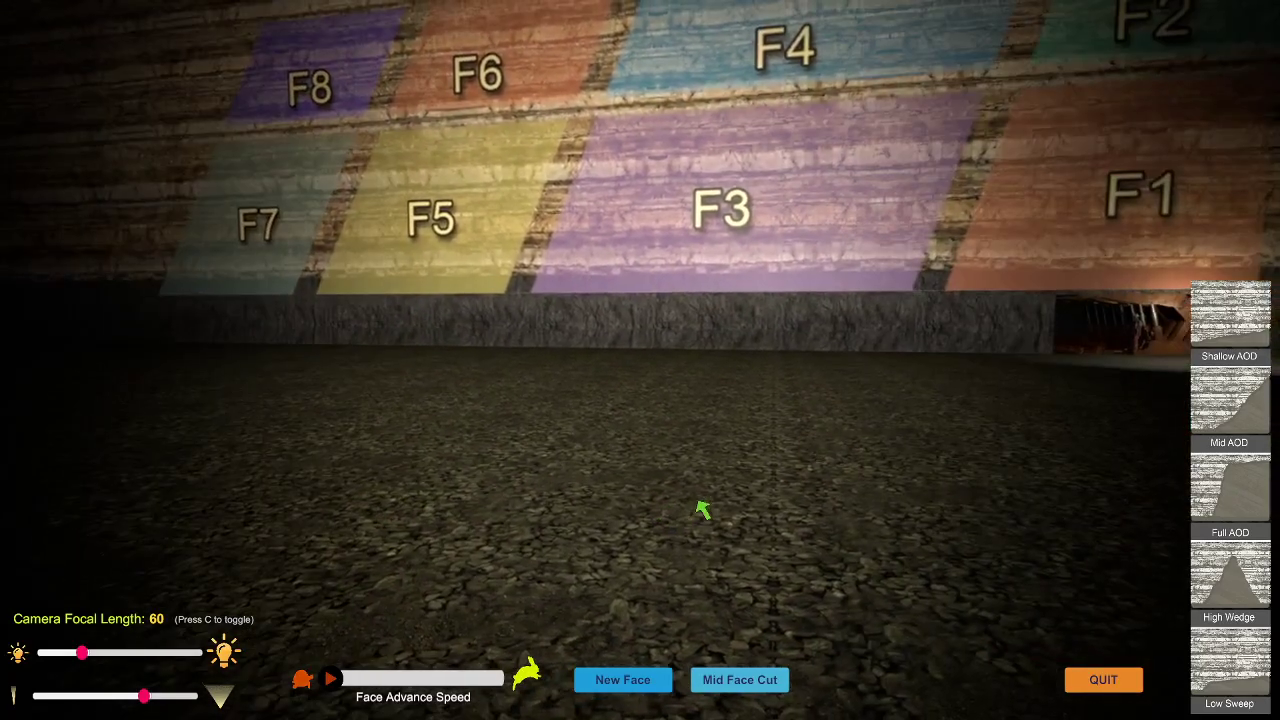
pyautogui.click(760, 682)
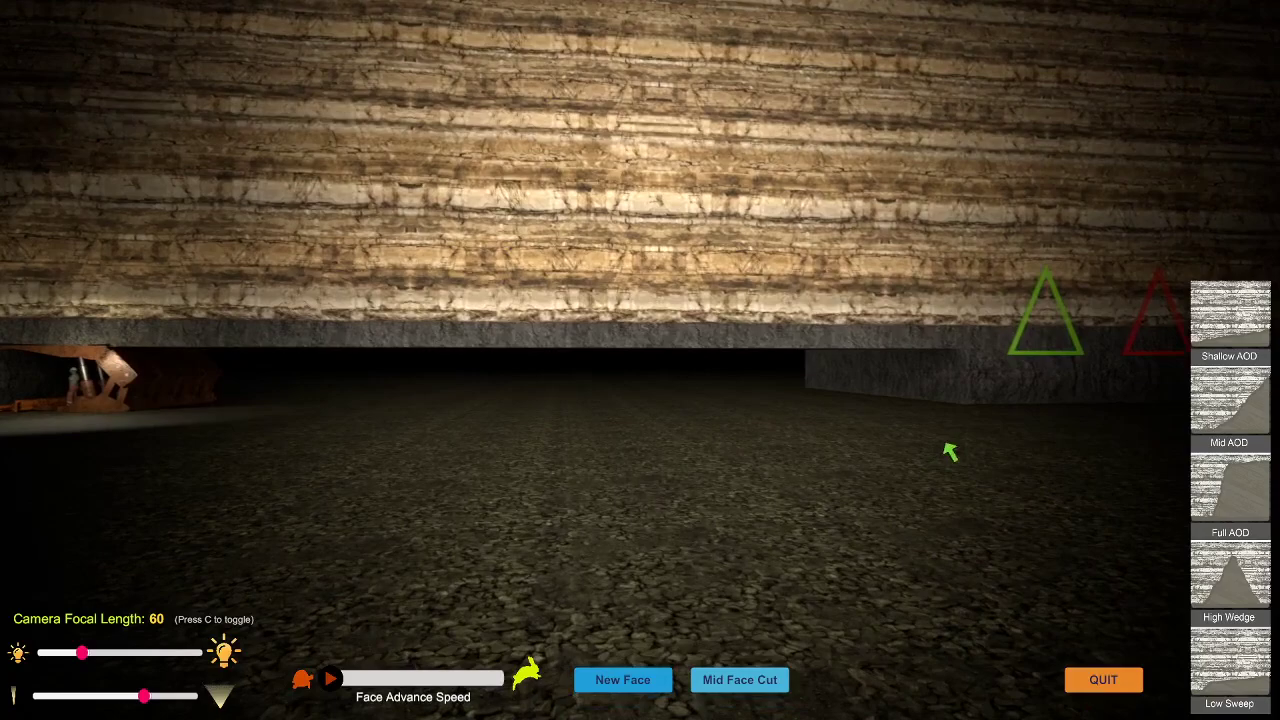
pyautogui.click(1240, 343)
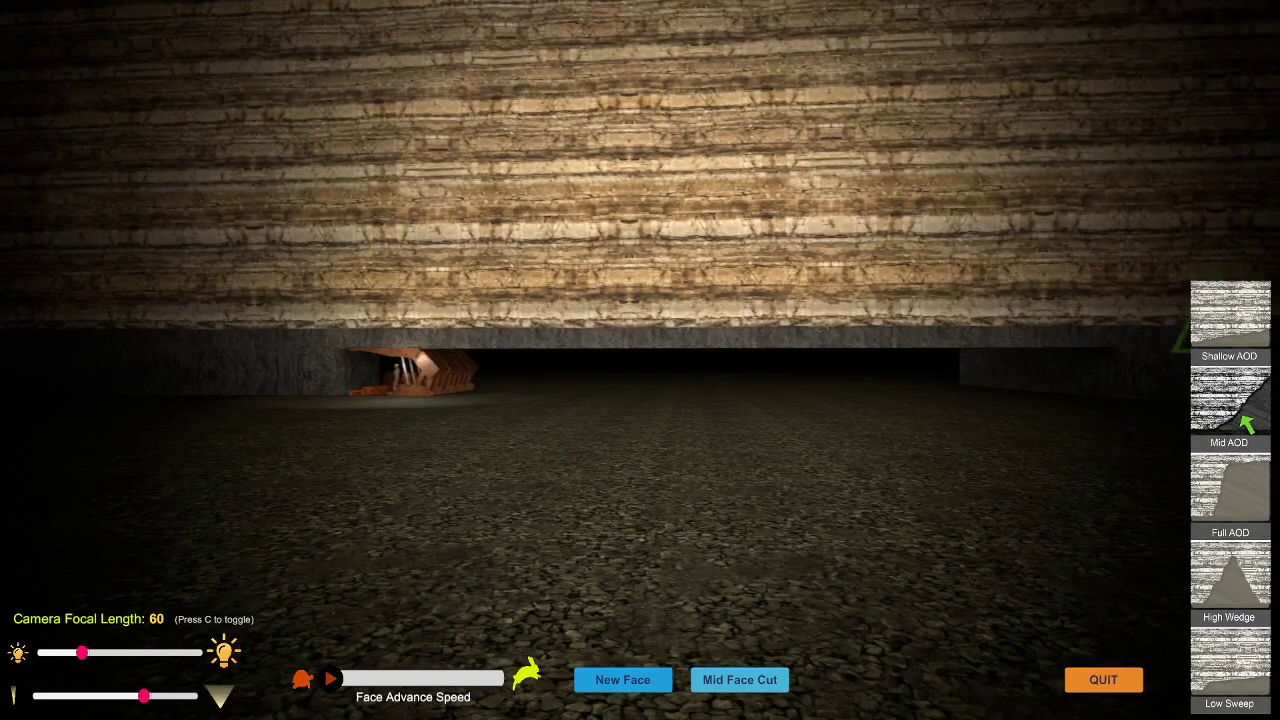
pyautogui.click(1241, 416)
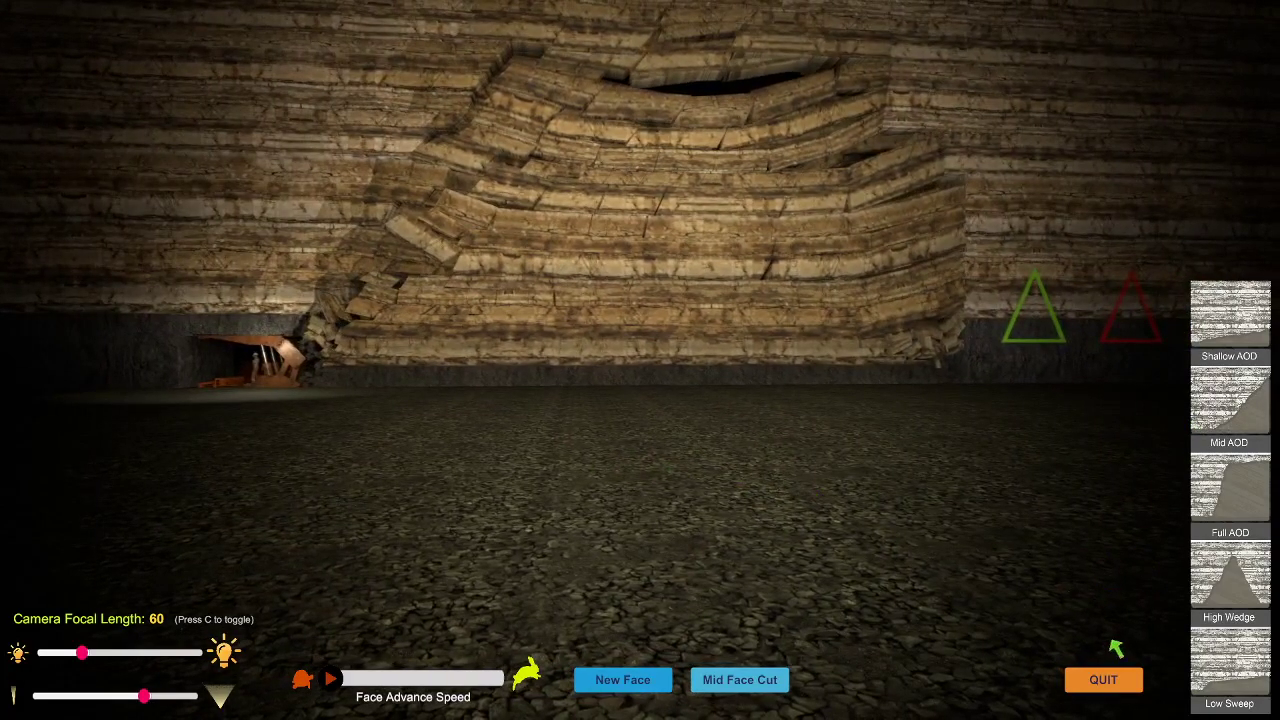
pyautogui.click(1257, 683)
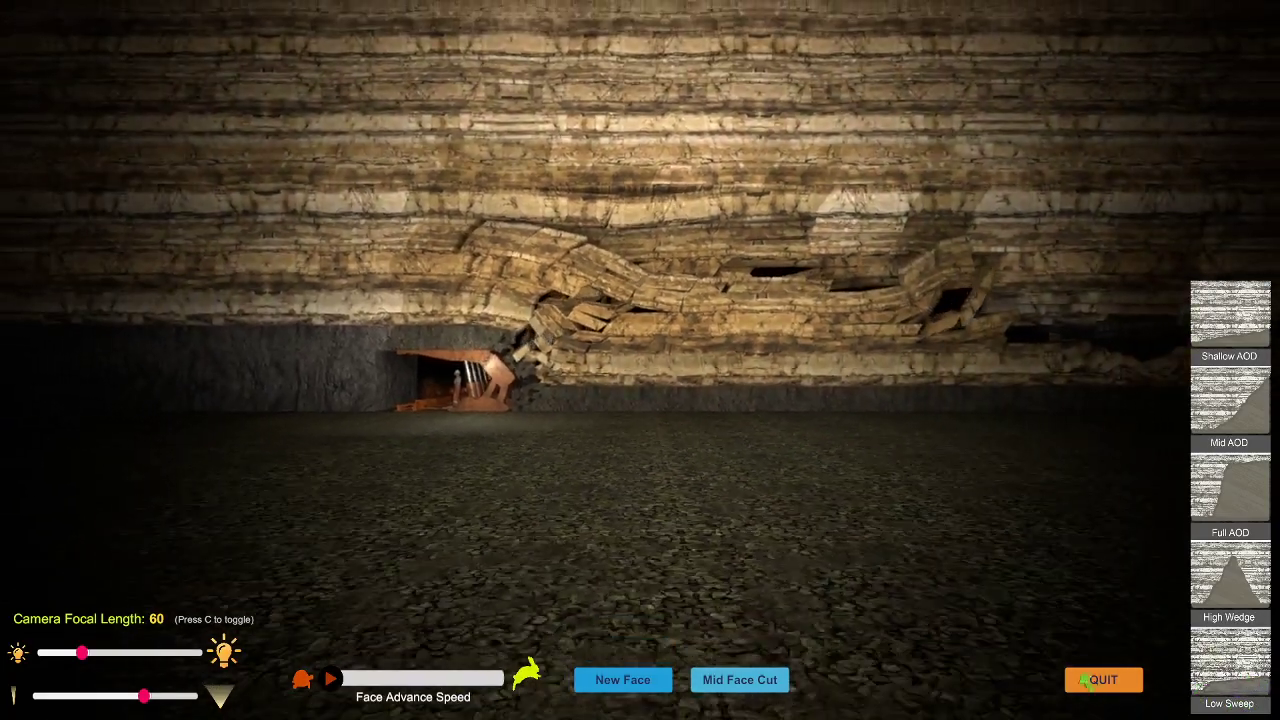
# Quit the simulation, relaunch MSIA VSim.exe from the Strata Collapse folder and load the mid face cut.
pyautogui.click(1092, 680)
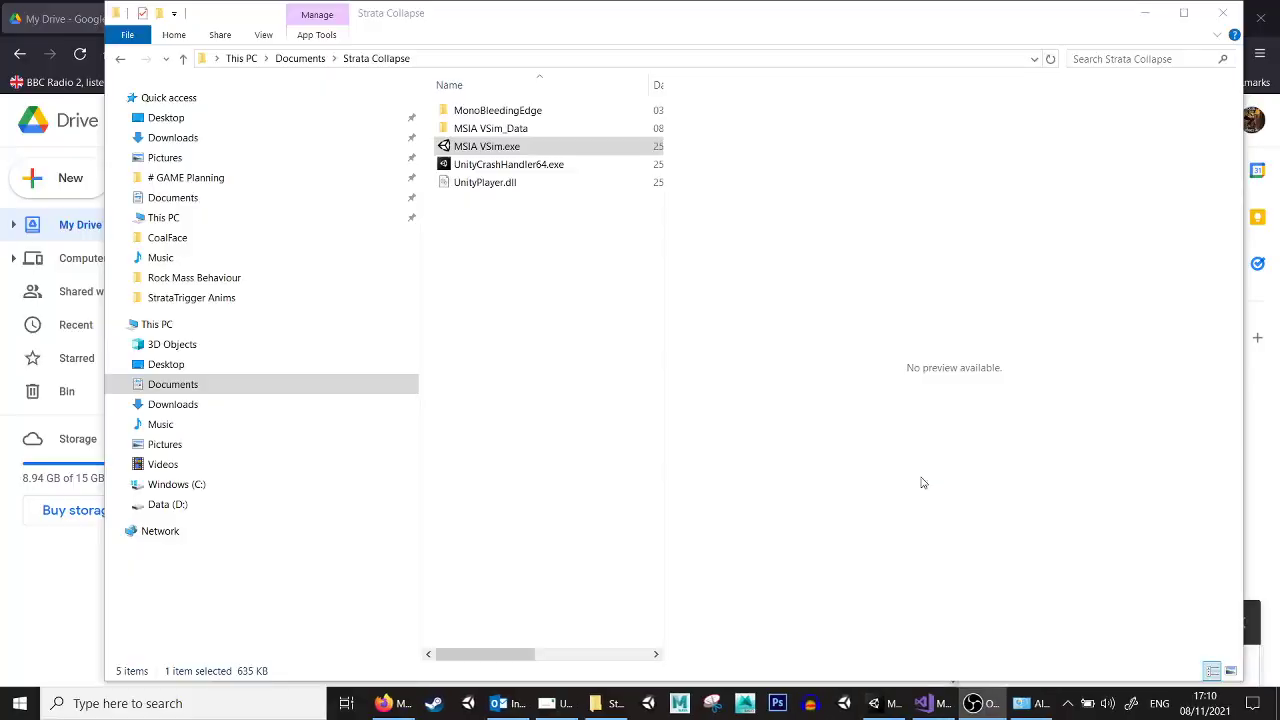
pyautogui.doubleClick(474, 147)
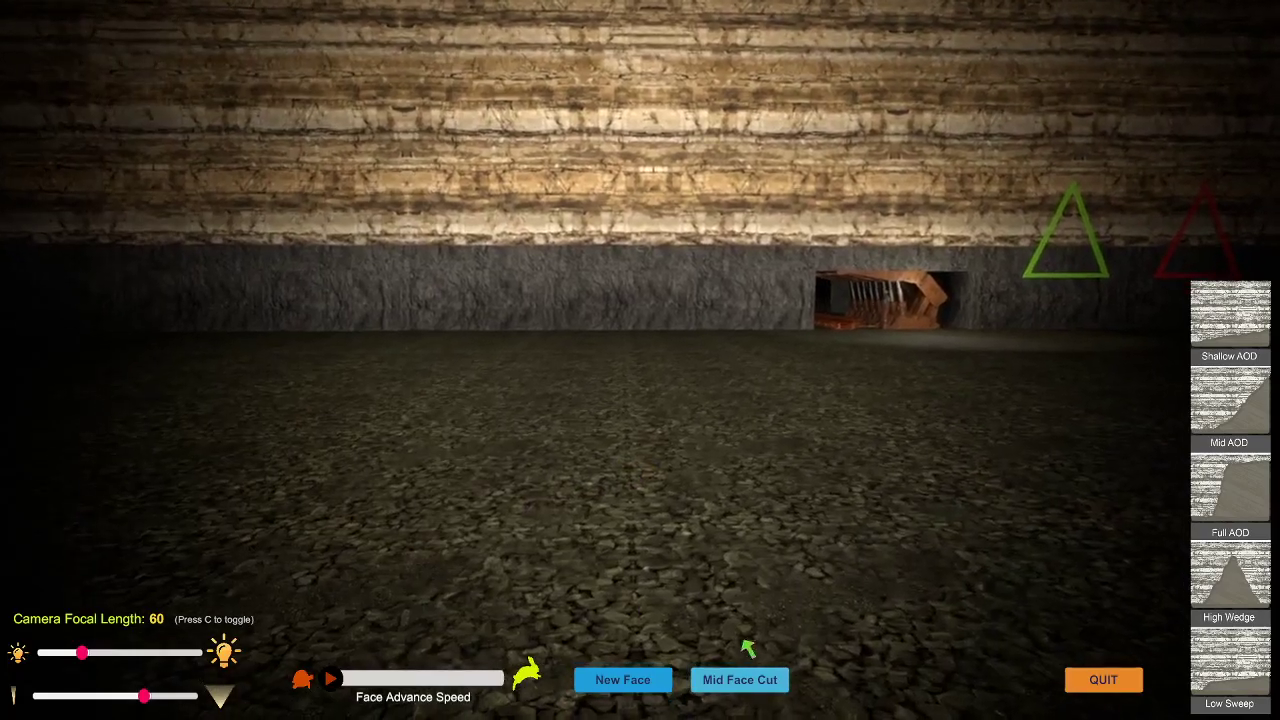
pyautogui.click(760, 680)
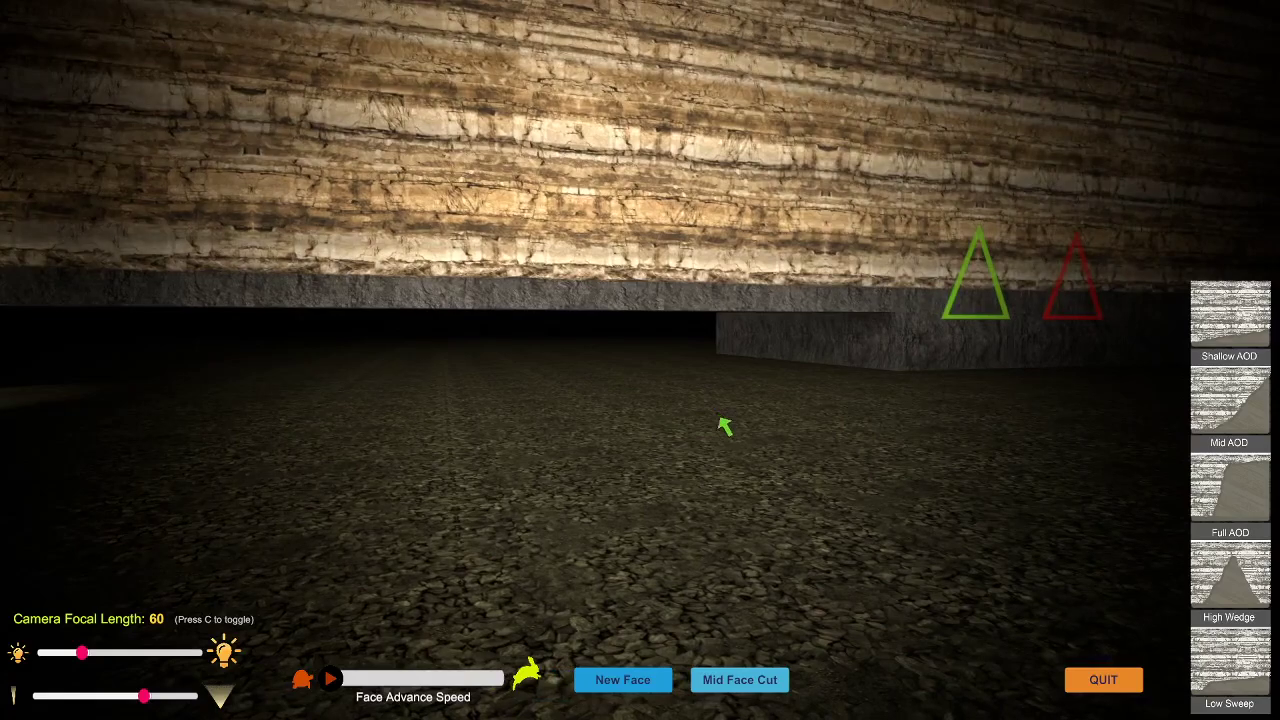
# Pick up the green physics brush and paint the lower strata above the far end of the open void to collapse them.
pyautogui.click(979, 306)
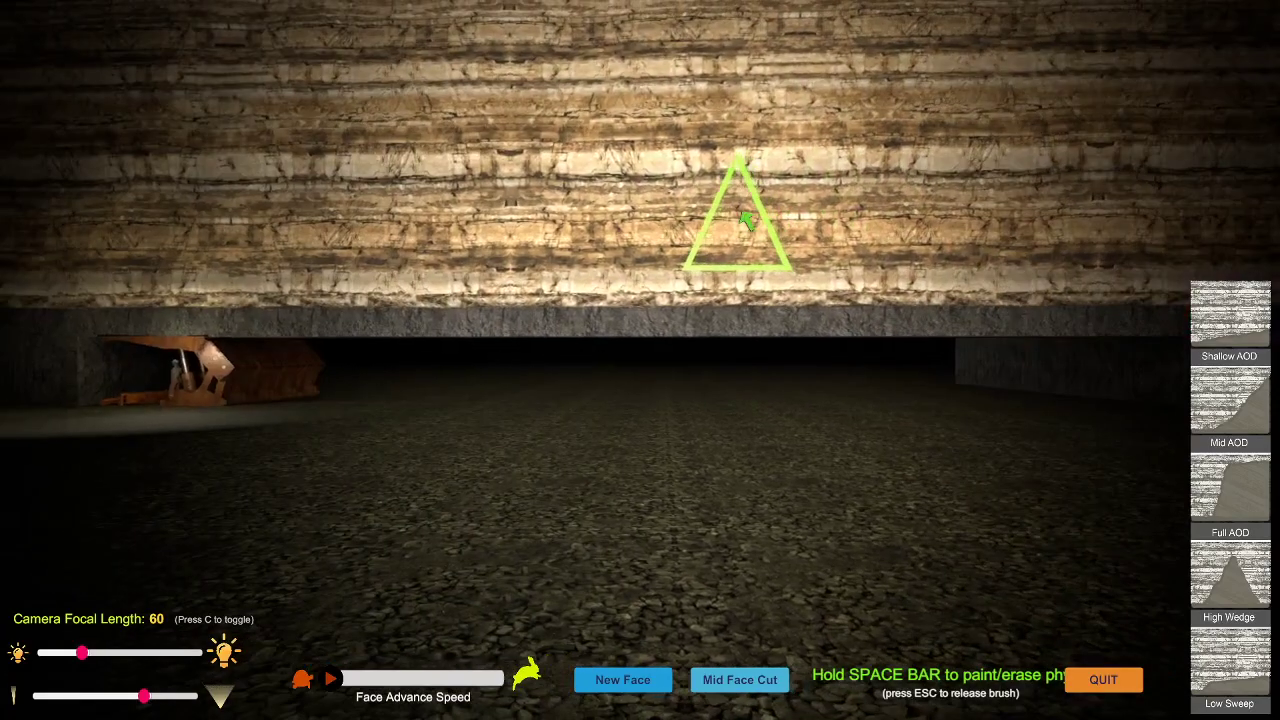
pyautogui.moveTo(836, 298); pyautogui.dragTo(698, 264, button='right')
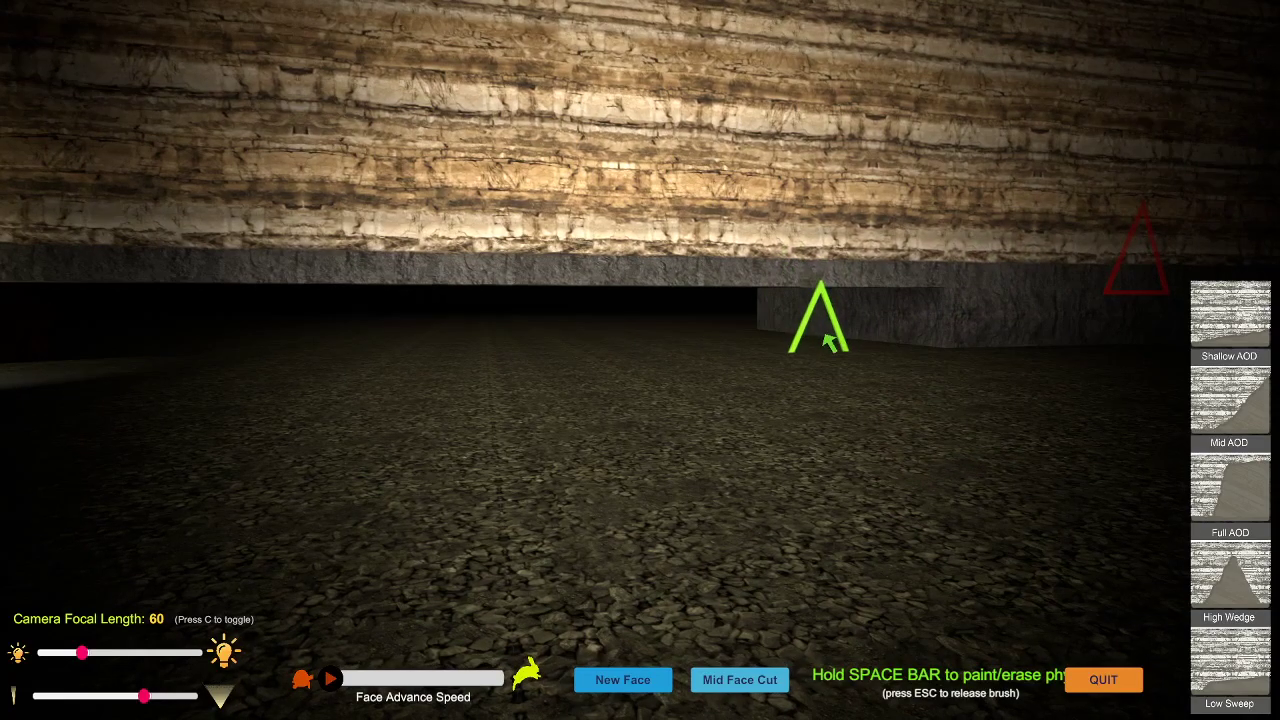
pyautogui.press('space')
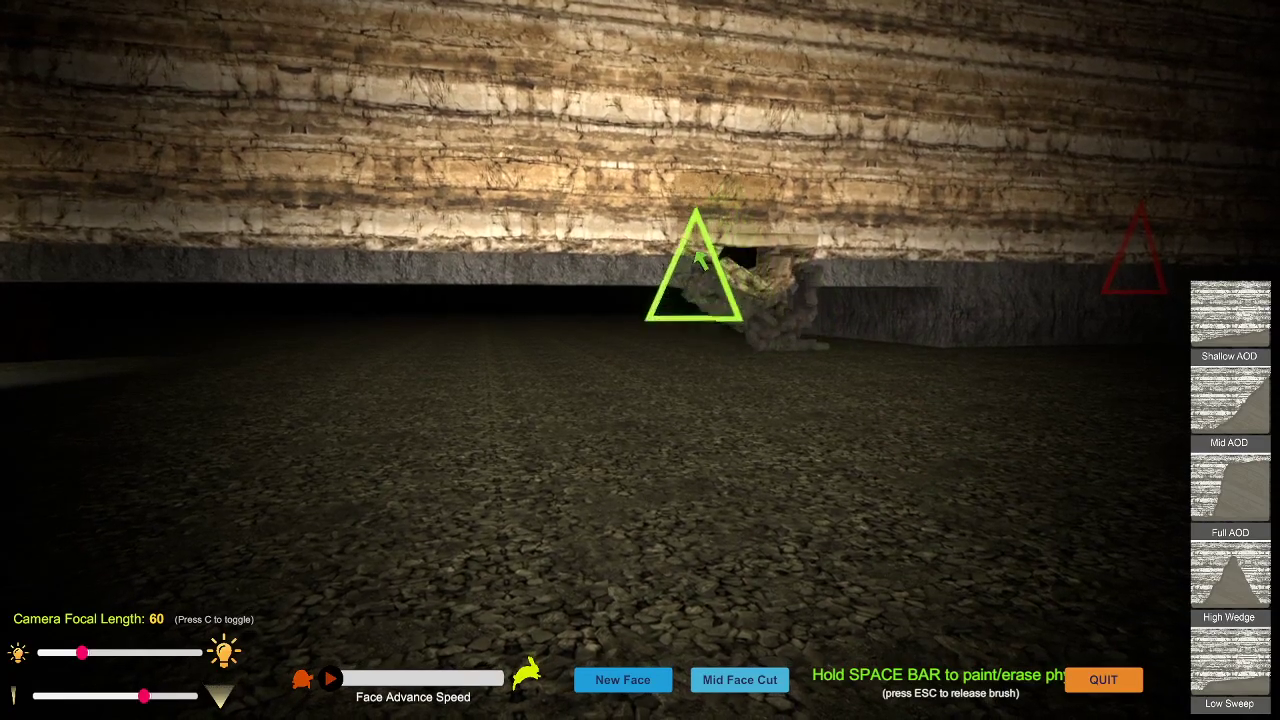
pyautogui.press('space')
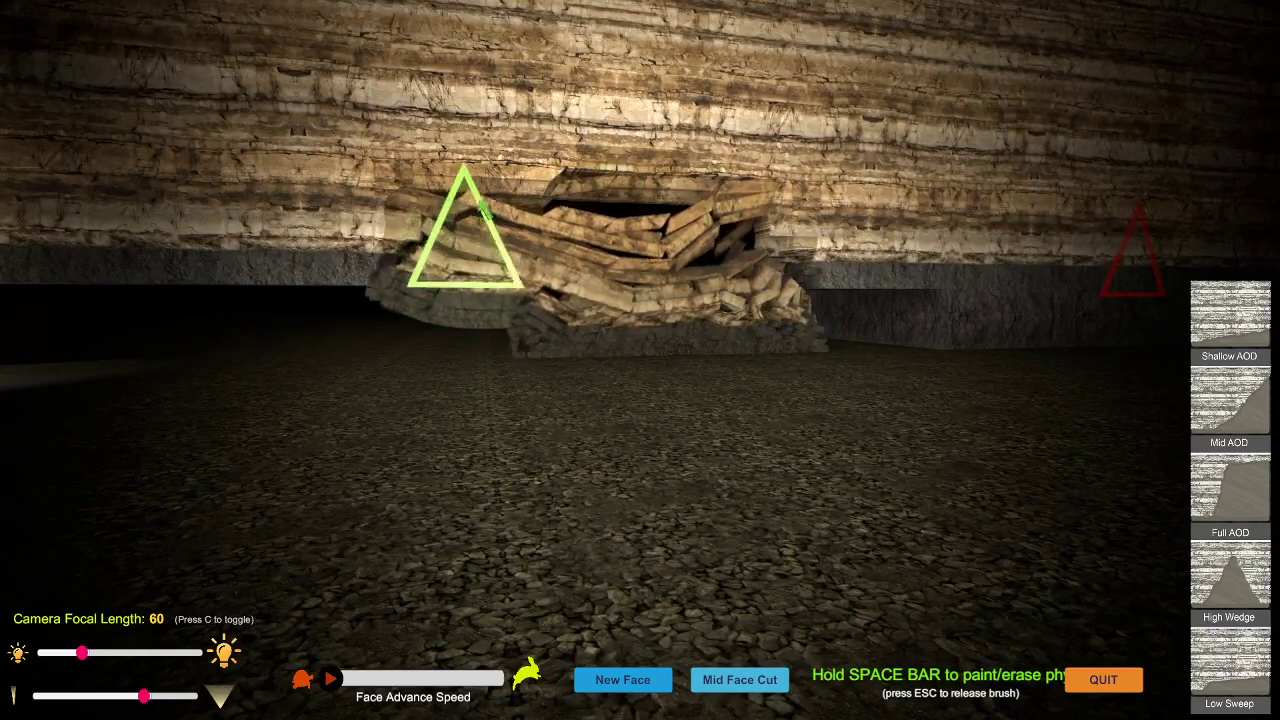
pyautogui.press('space')
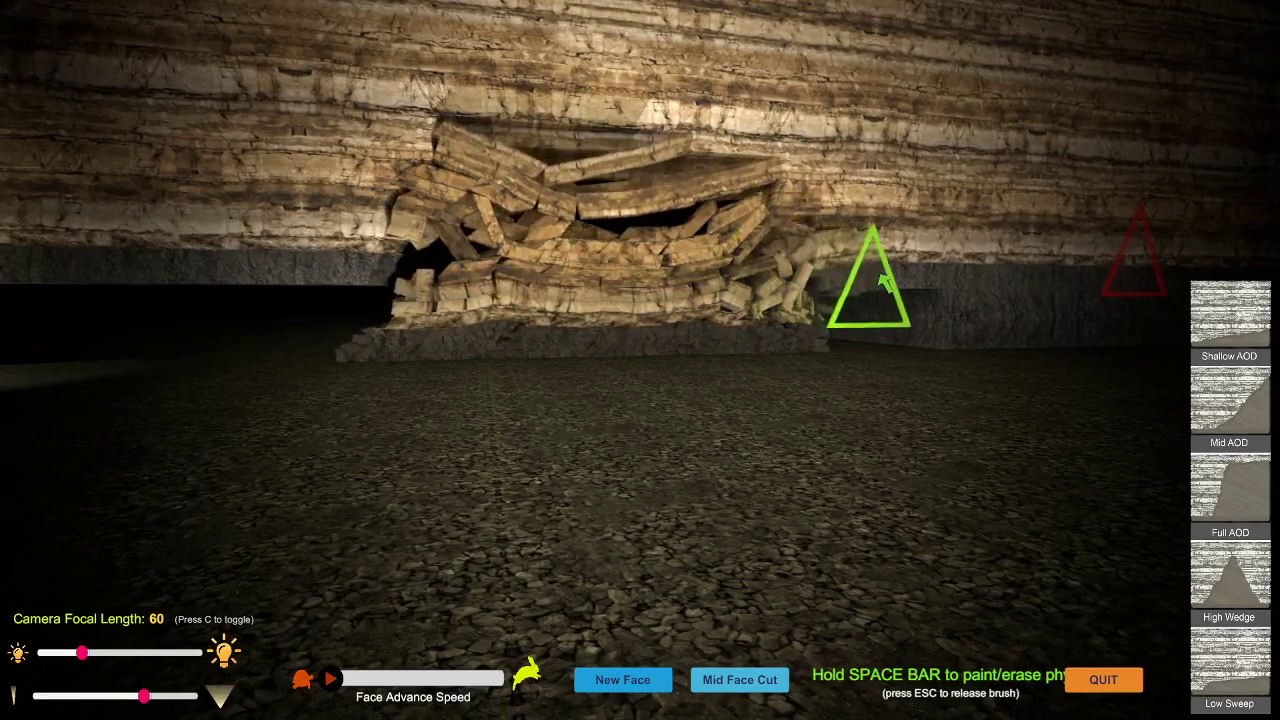
pyautogui.press('space')
# Extend the green physics painting along the coal roof from the collapsed strata toward the roof supports.
pyautogui.press('a')
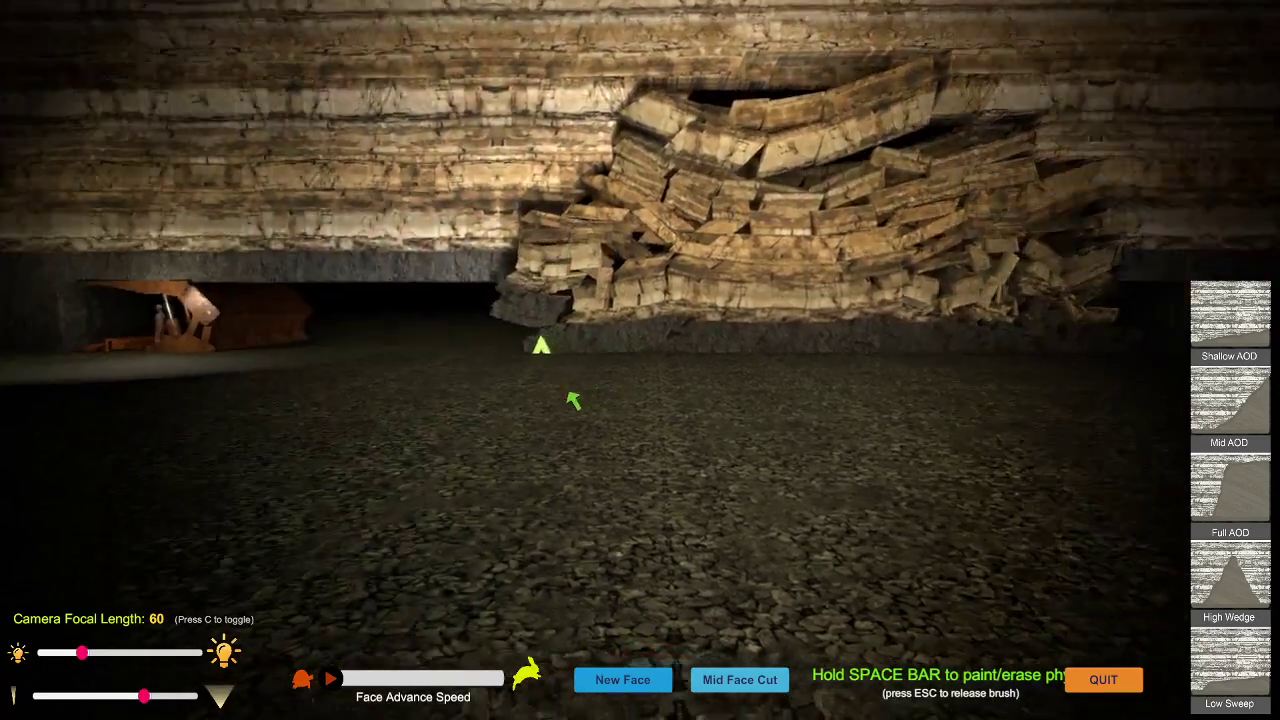
pyautogui.click(250, 450)
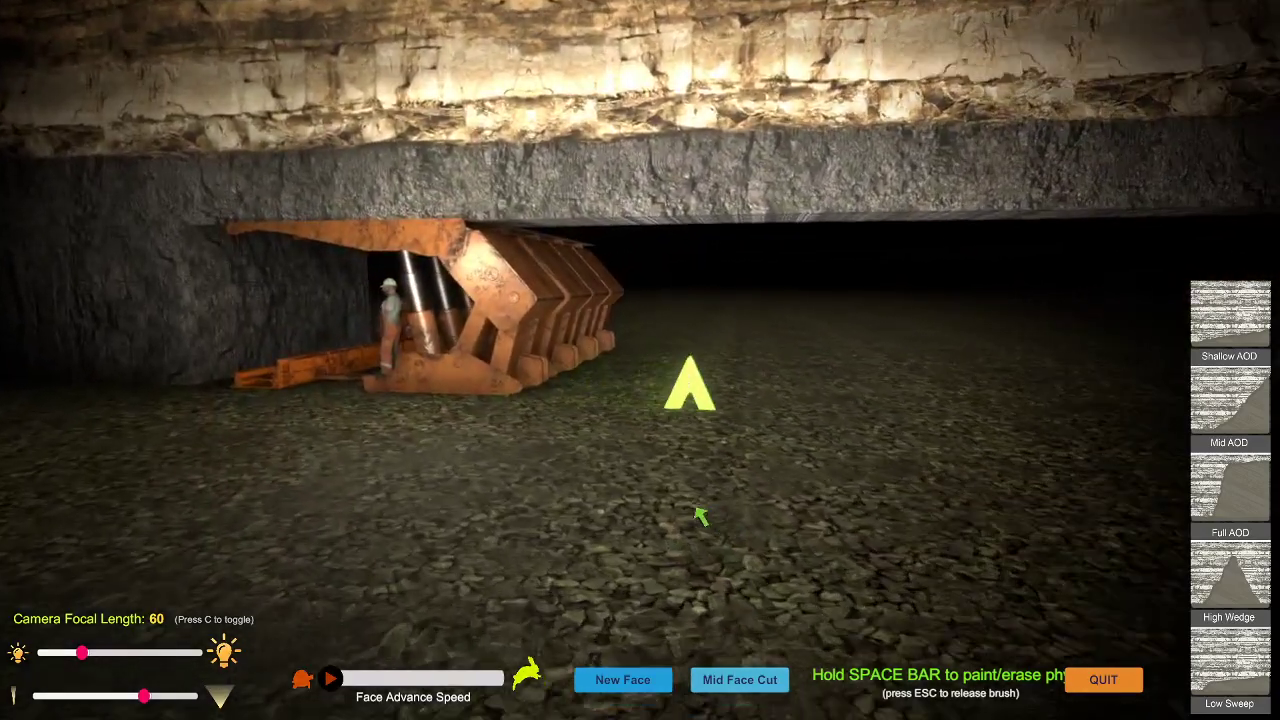
pyautogui.press('Right')
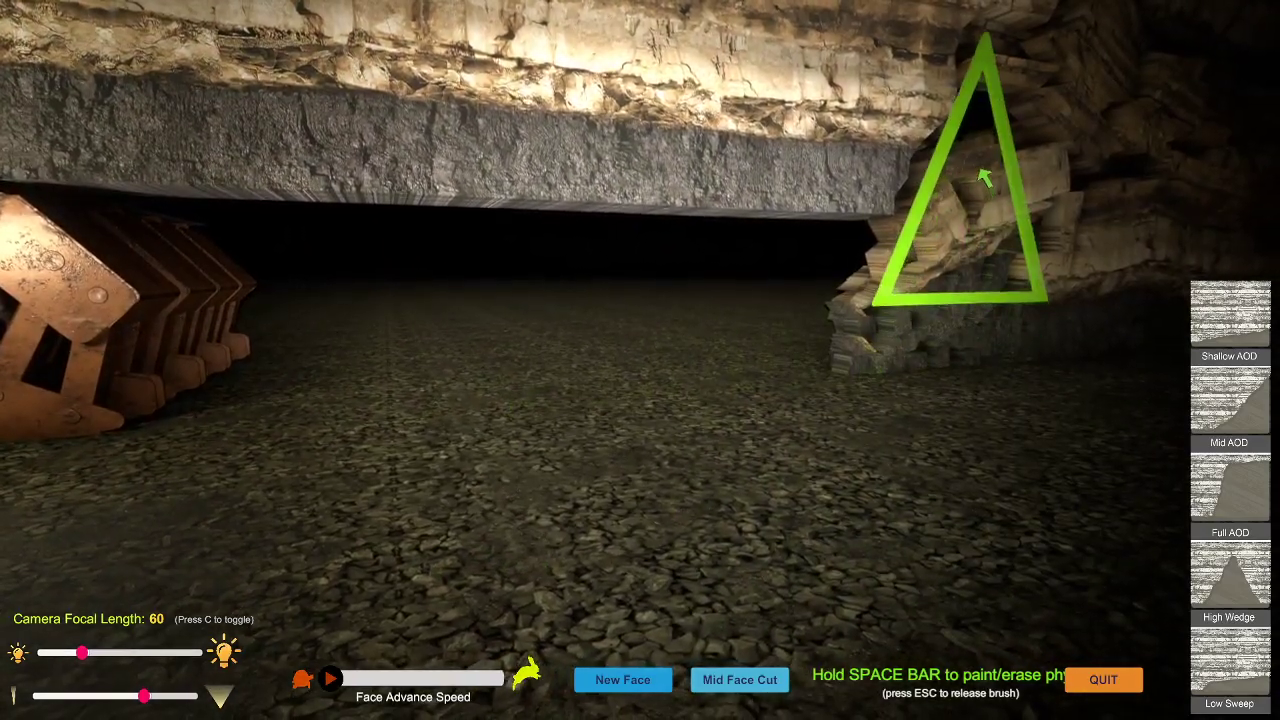
pyautogui.press('space')
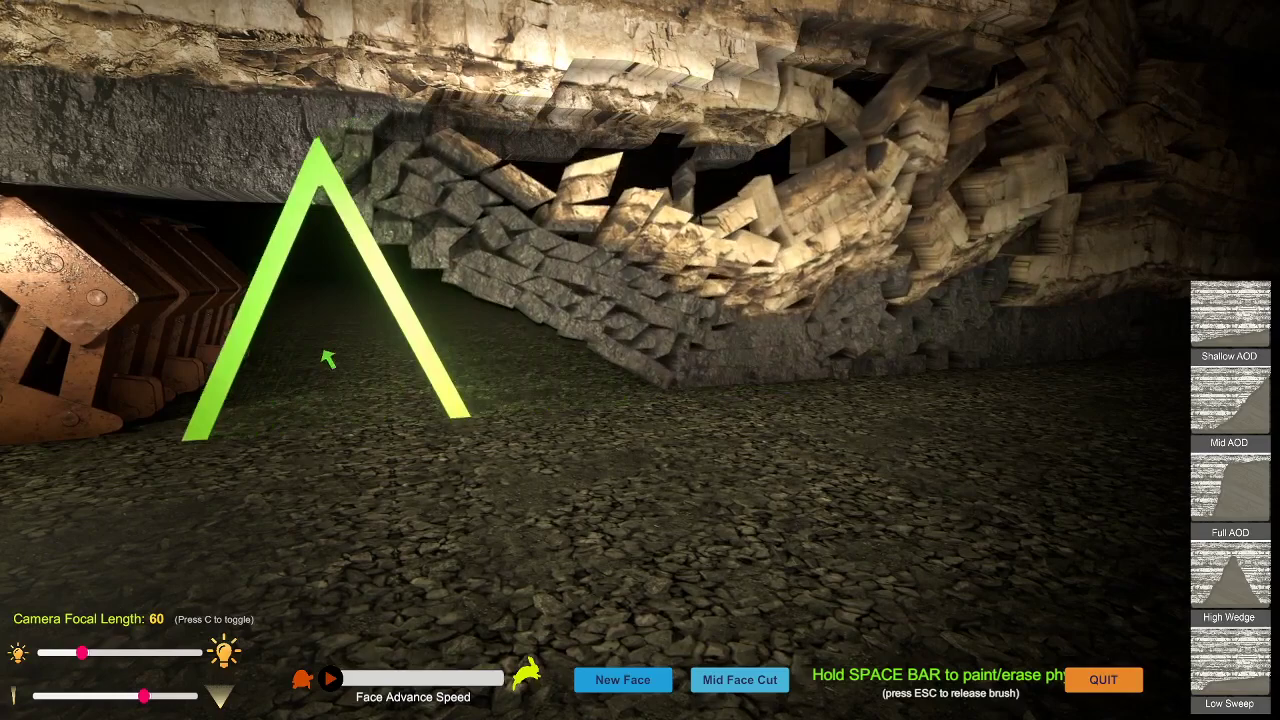
# Erase physics with the red brush from the collapsed strata and the overhanging roof, and release the brush.
pyautogui.moveTo(910, 604)
pyautogui.mouseDown()
pyautogui.moveTo(850, 472)
pyautogui.moveTo(811, 491)
pyautogui.moveTo(861, 437)
pyautogui.mouseUp()
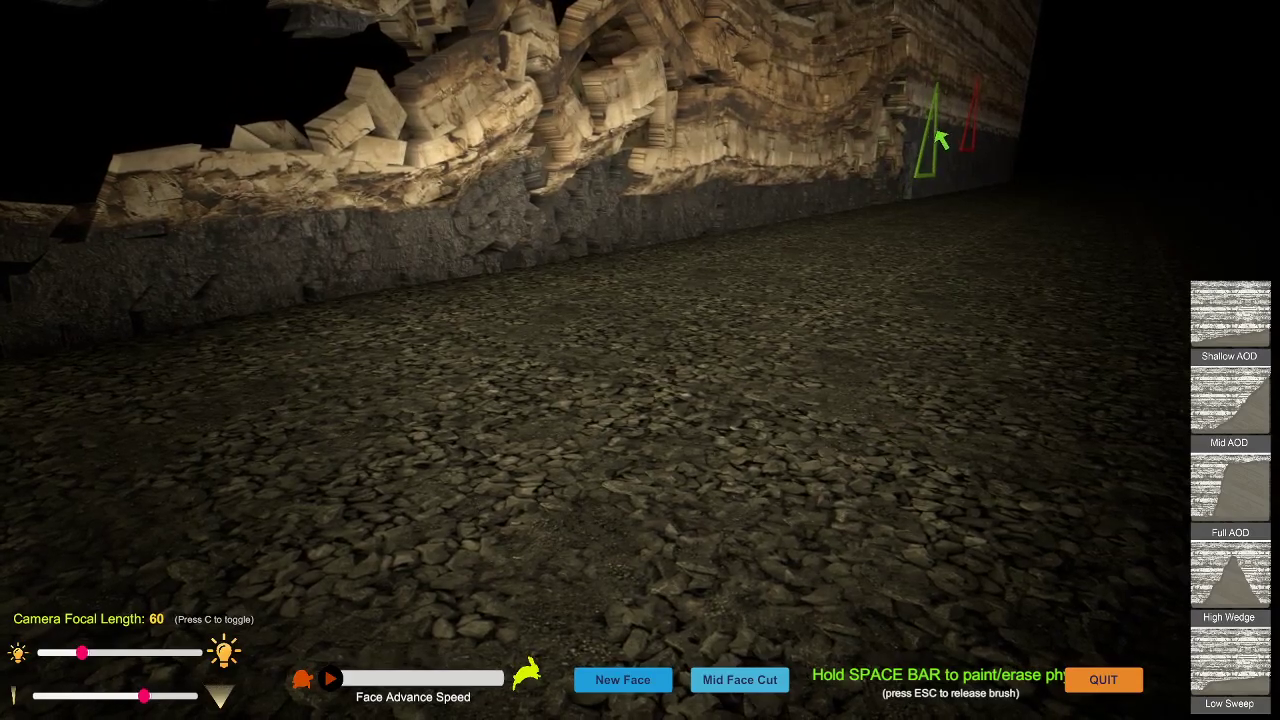
pyautogui.moveTo(825, 165); pyautogui.dragTo(803, 143)
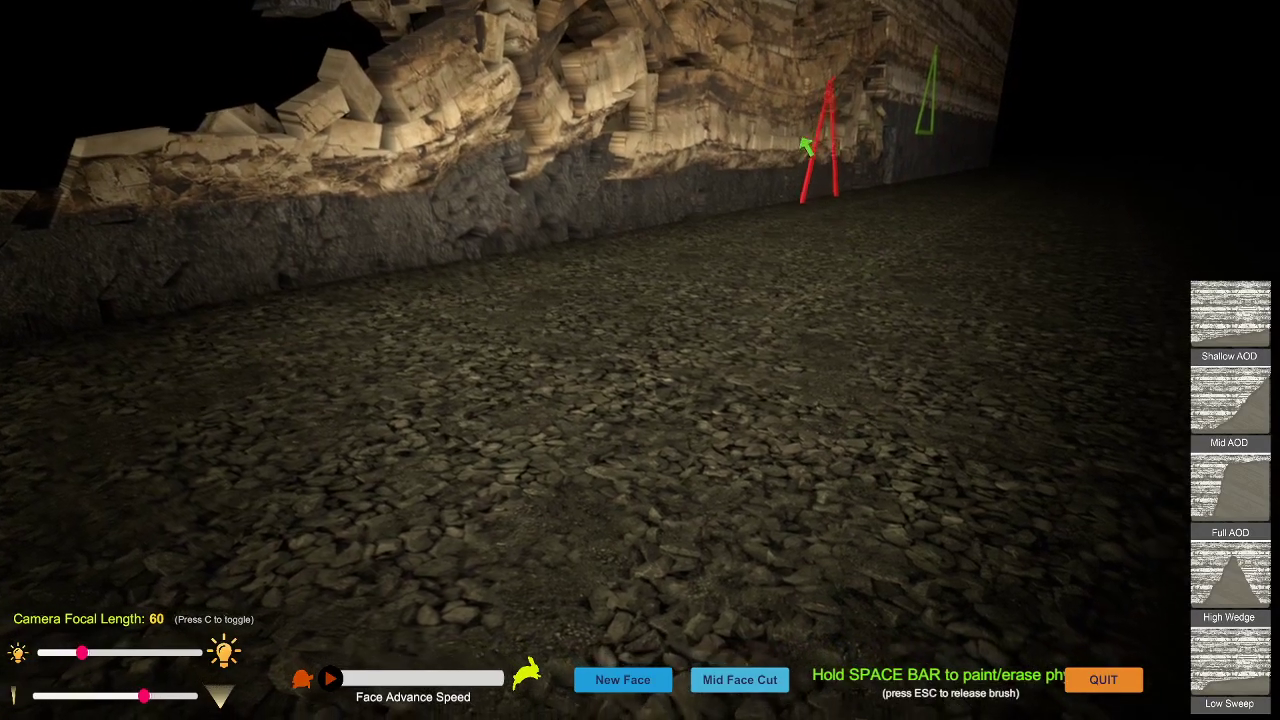
pyautogui.moveTo(877, 360); pyautogui.dragTo(955, 462)
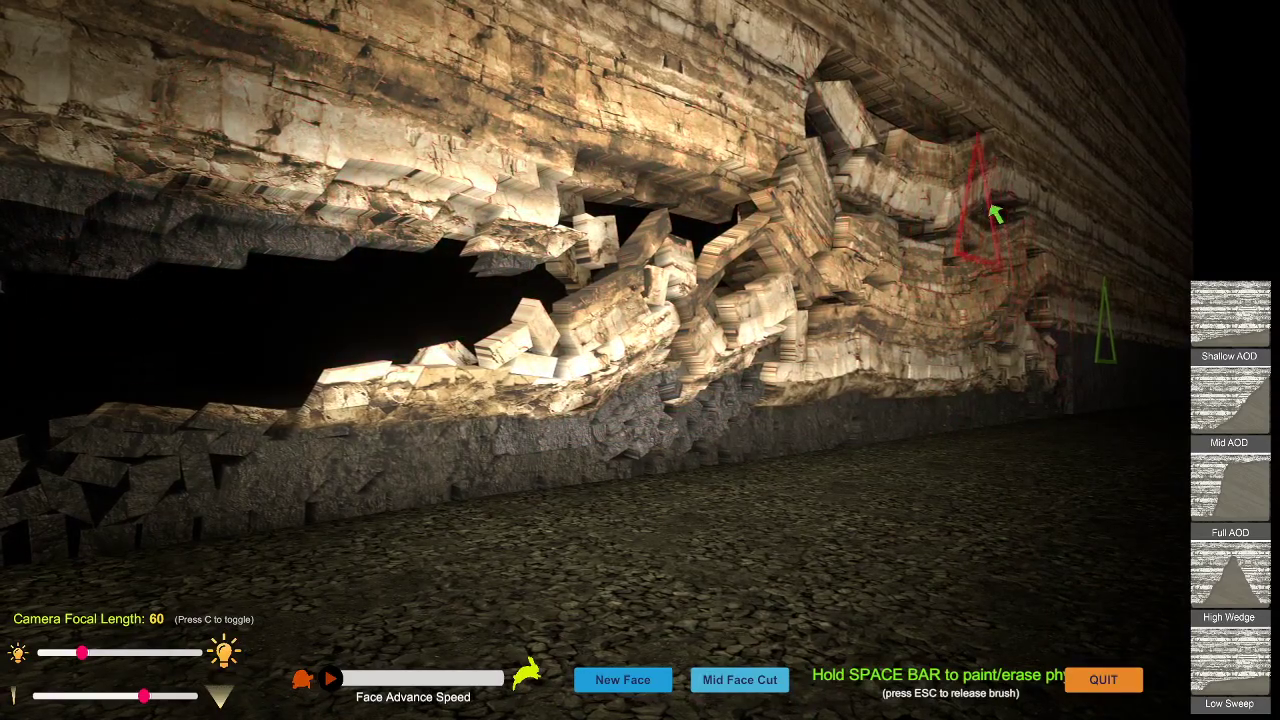
pyautogui.moveTo(783, 214); pyautogui.dragTo(906, 323)
pyautogui.moveTo(423, 263); pyautogui.dragTo(610, 290)
pyautogui.moveTo(369, 309)
pyautogui.mouseDown()
pyautogui.moveTo(306, 246)
pyautogui.moveTo(262, 246)
pyautogui.mouseUp()
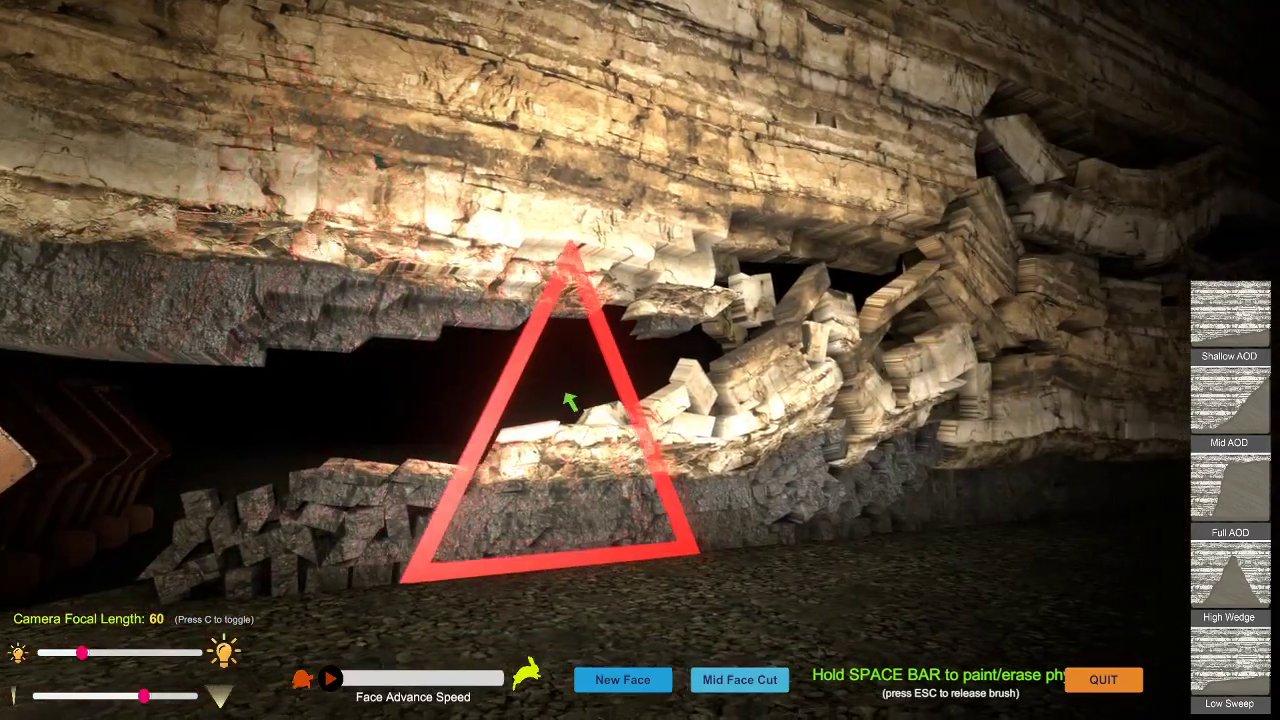
pyautogui.moveTo(565, 395); pyautogui.dragTo(352, 310)
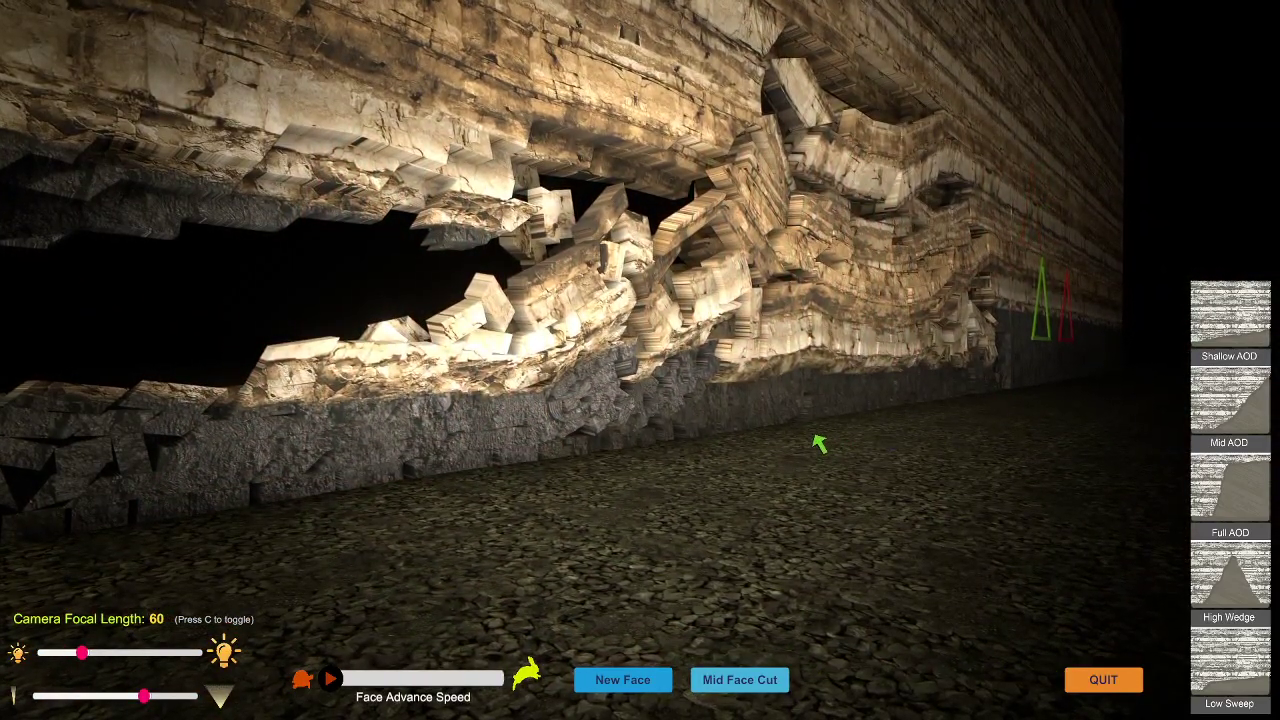
# Paint physics with the green brush over the strata between the roof supports and the existing collapse.
pyautogui.moveTo(813, 436); pyautogui.dragTo(1046, 427)
pyautogui.press('s')
pyautogui.moveTo(814, 401); pyautogui.dragTo(782, 397)
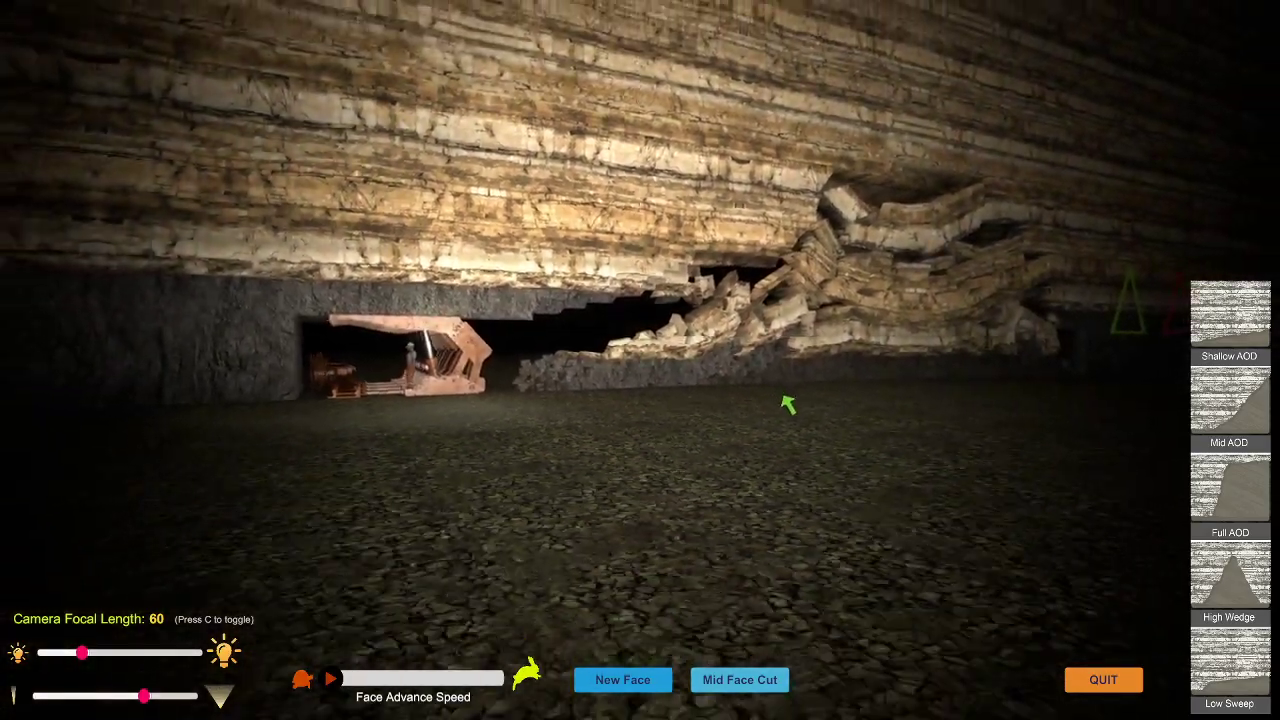
pyautogui.press('Right')
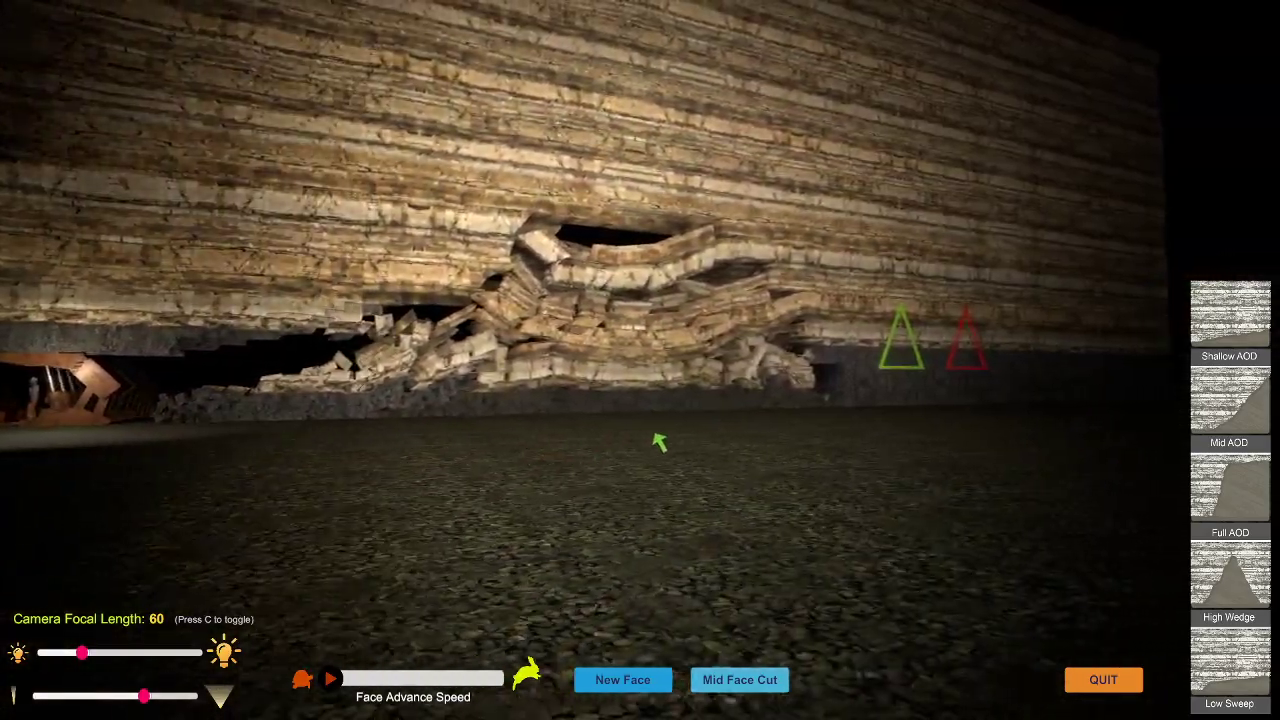
pyautogui.moveTo(655, 440); pyautogui.dragTo(694, 463, button='right')
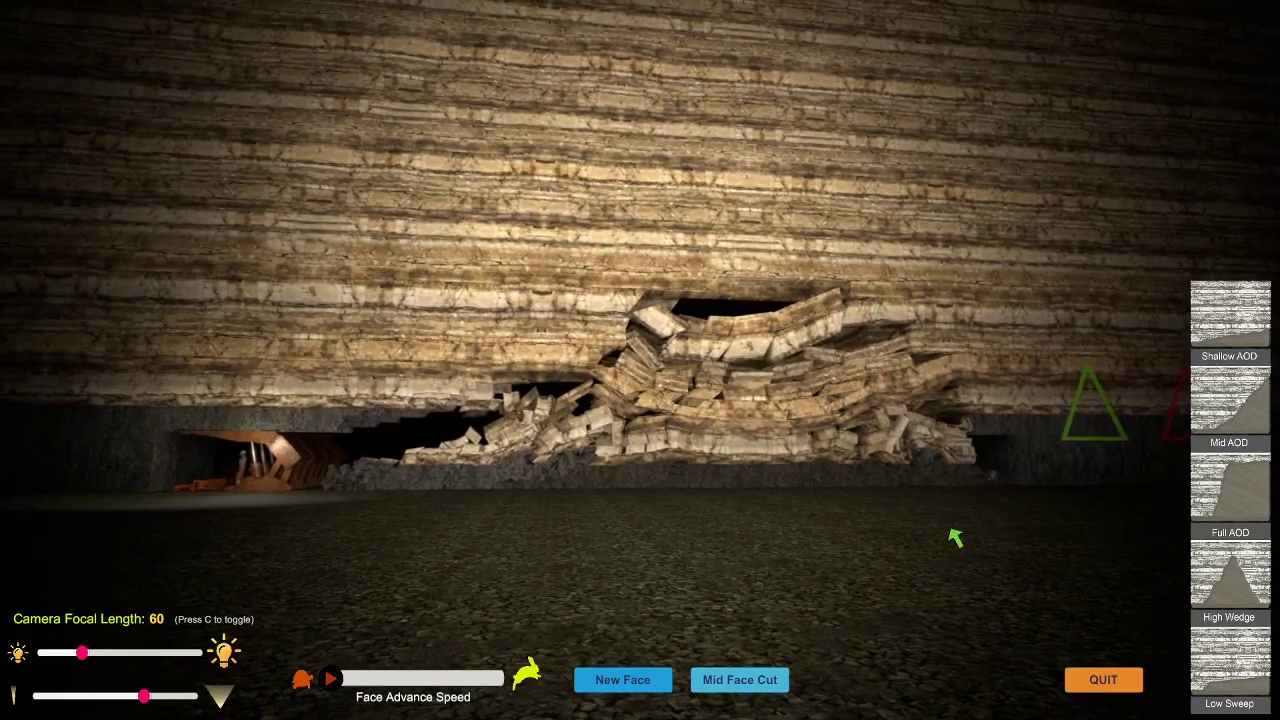
pyautogui.moveTo(956, 538); pyautogui.dragTo(937, 517, button='right')
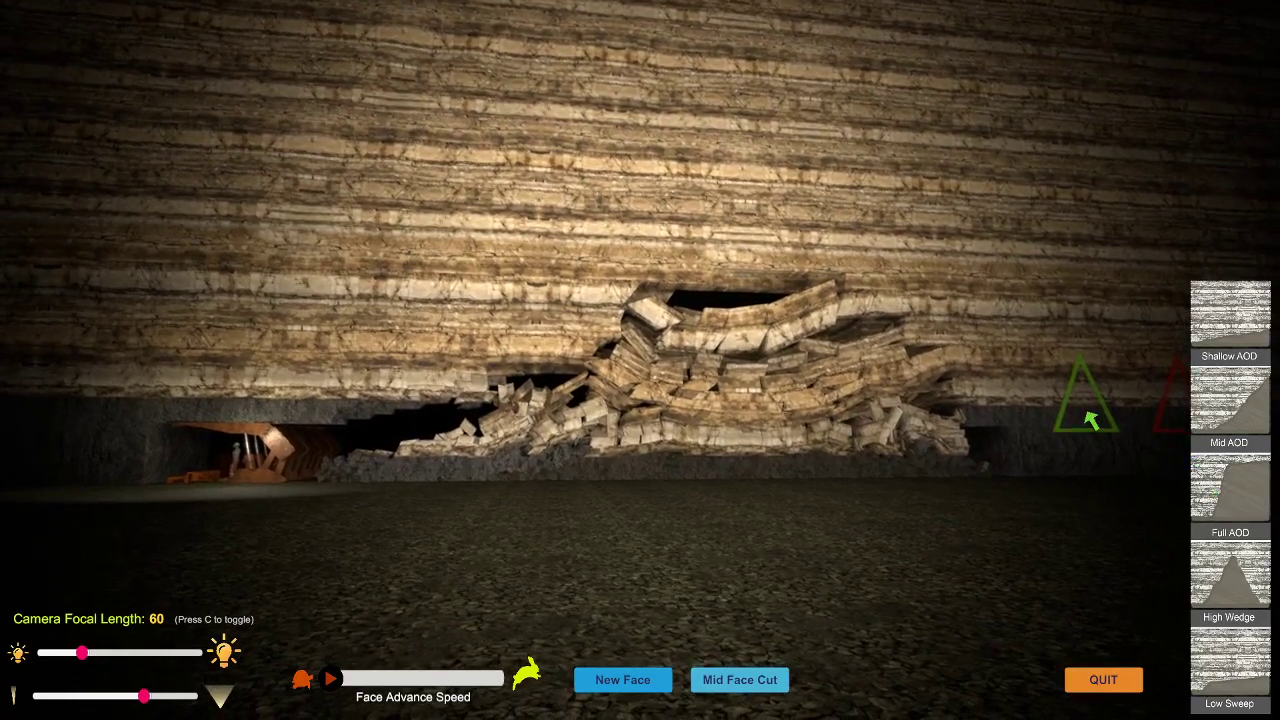
pyautogui.click(1090, 420)
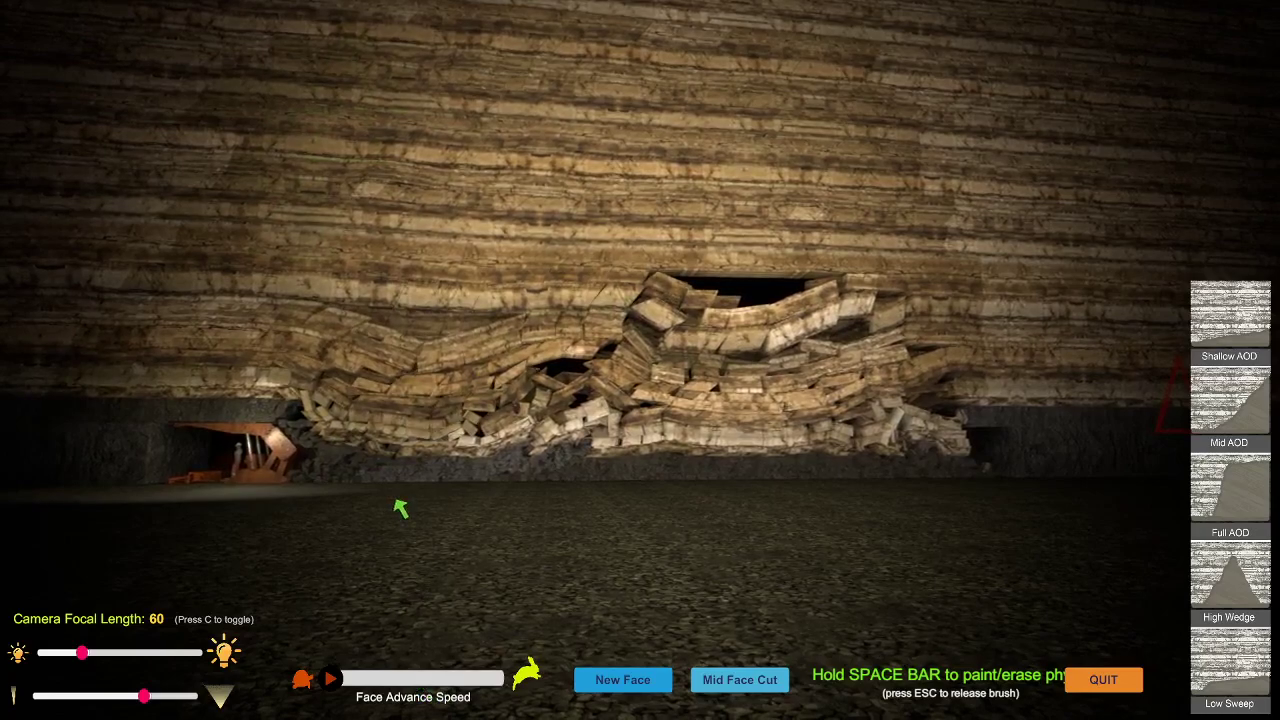
# Run the face advance at a slow speed and inspect the collapse forming behind the roof supports.
pyautogui.moveTo(395, 500); pyautogui.dragTo(518, 425, button='right')
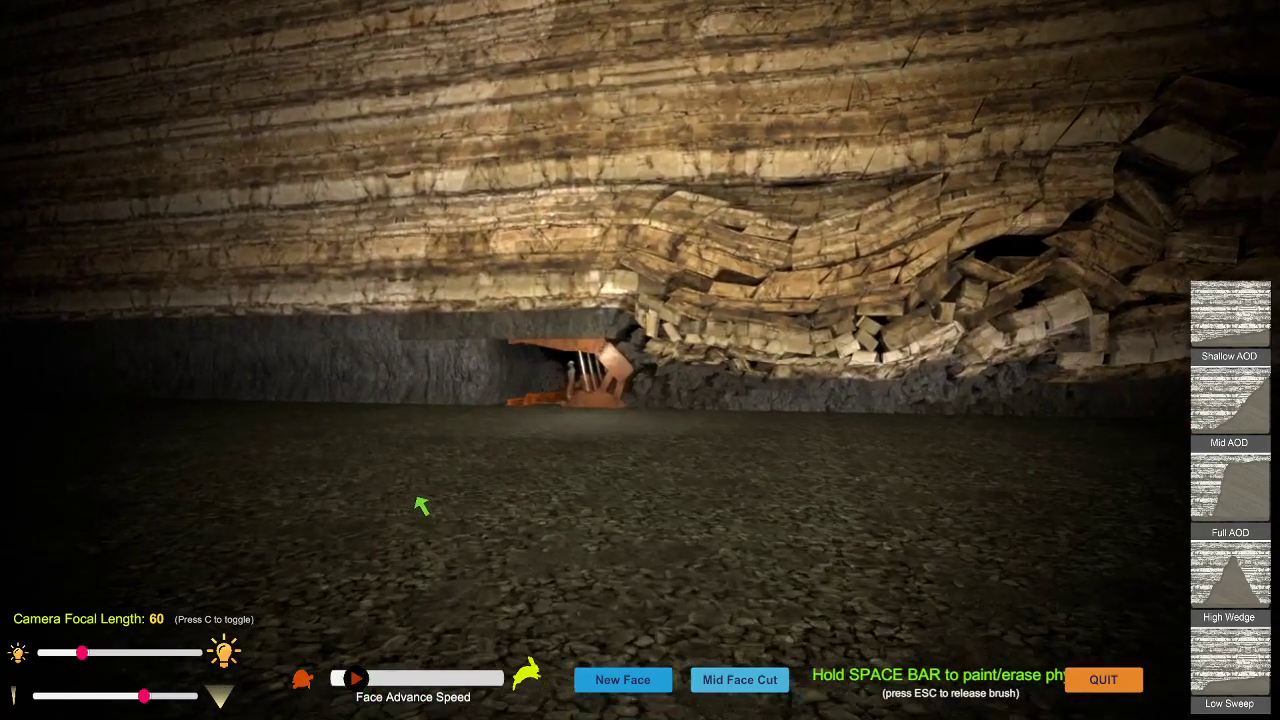
pyautogui.press('w')
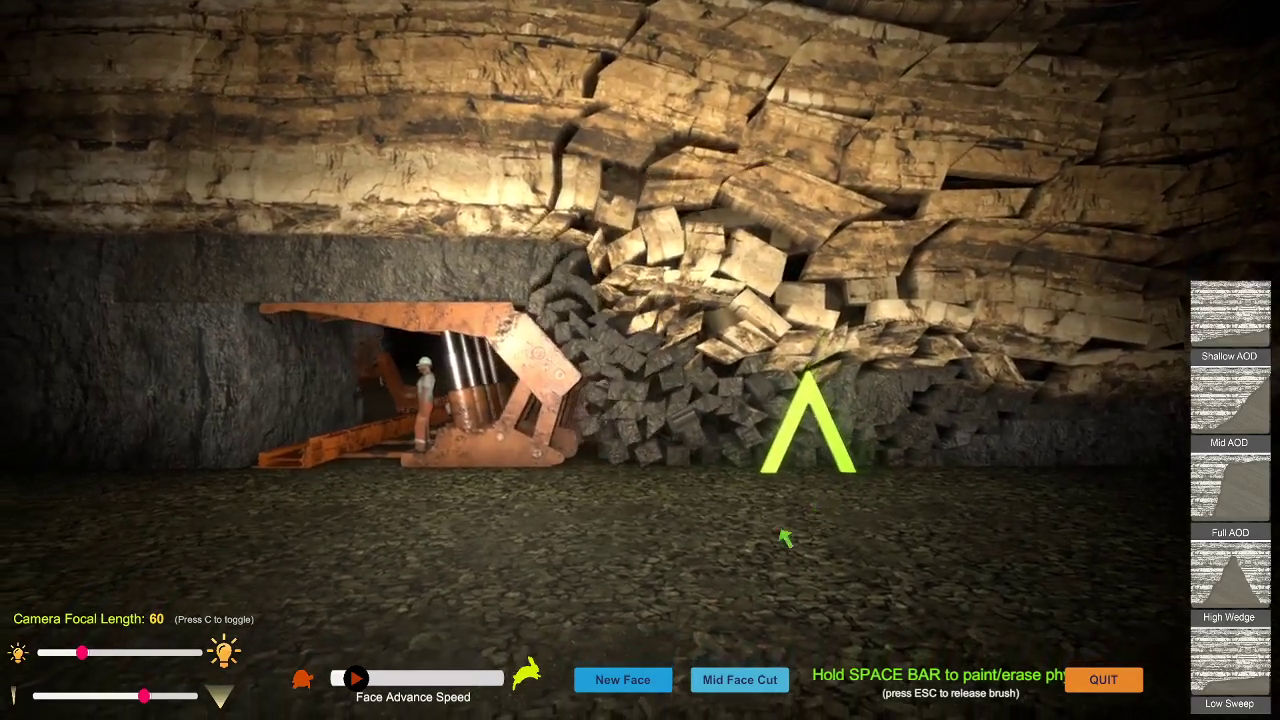
pyautogui.moveTo(785, 538); pyautogui.dragTo(847, 553)
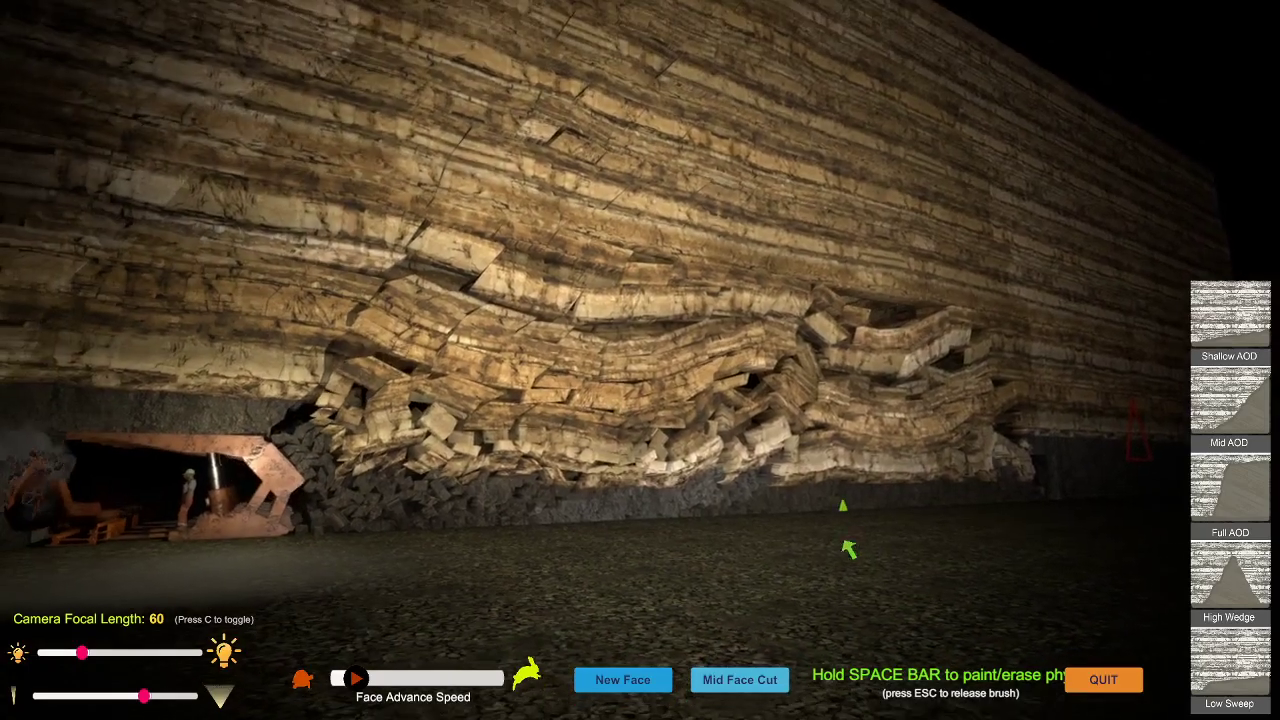
# Paint physics over the upper strata above the collapse and stop the face advance.
pyautogui.press('space')
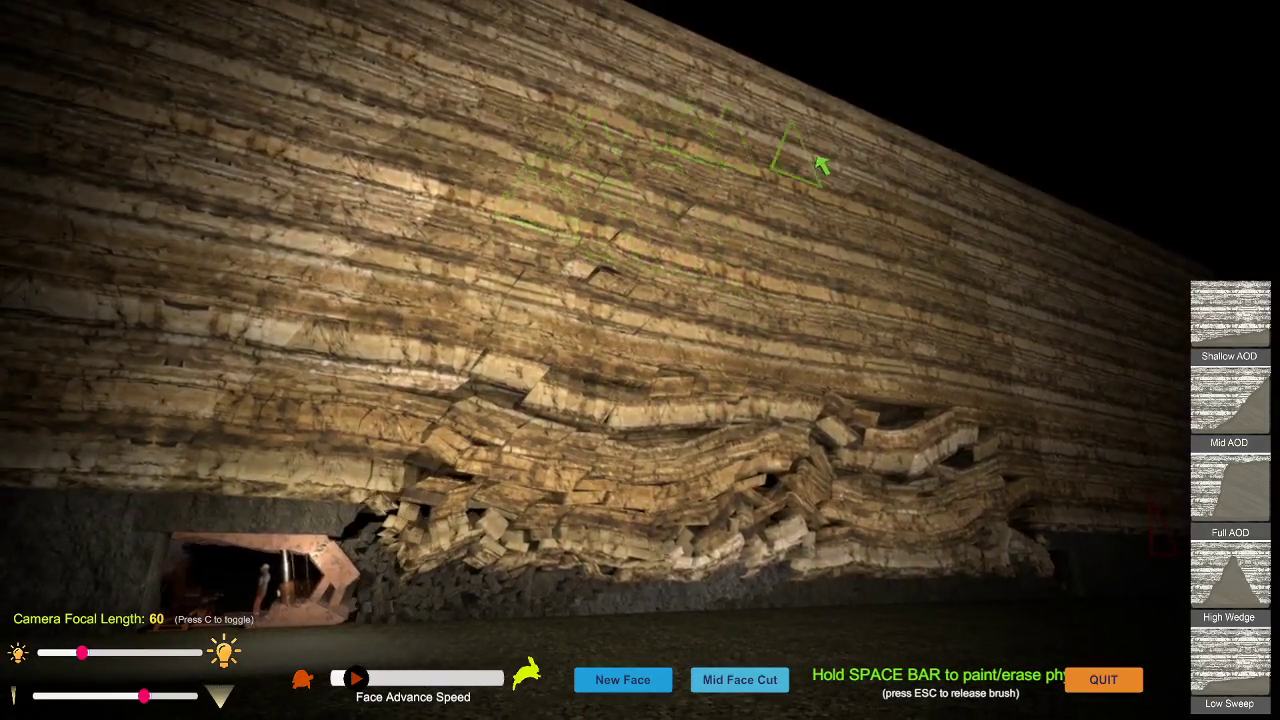
pyautogui.press('space')
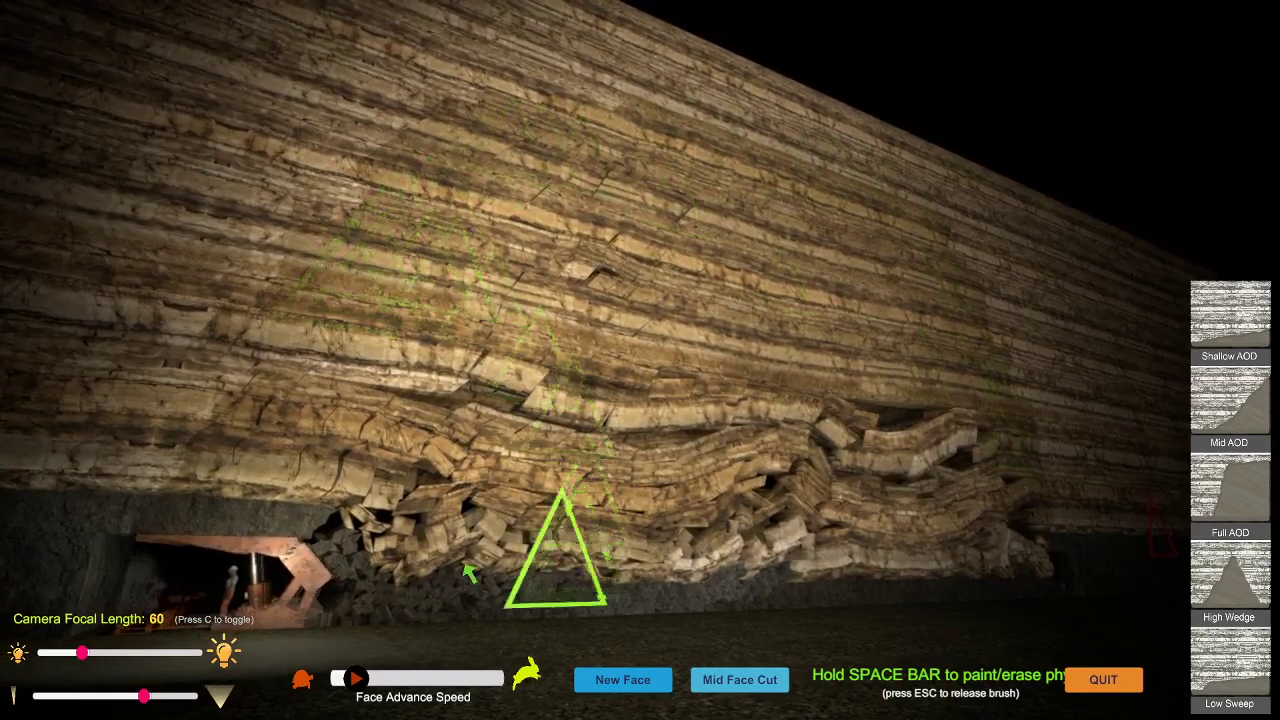
pyautogui.click(299, 686)
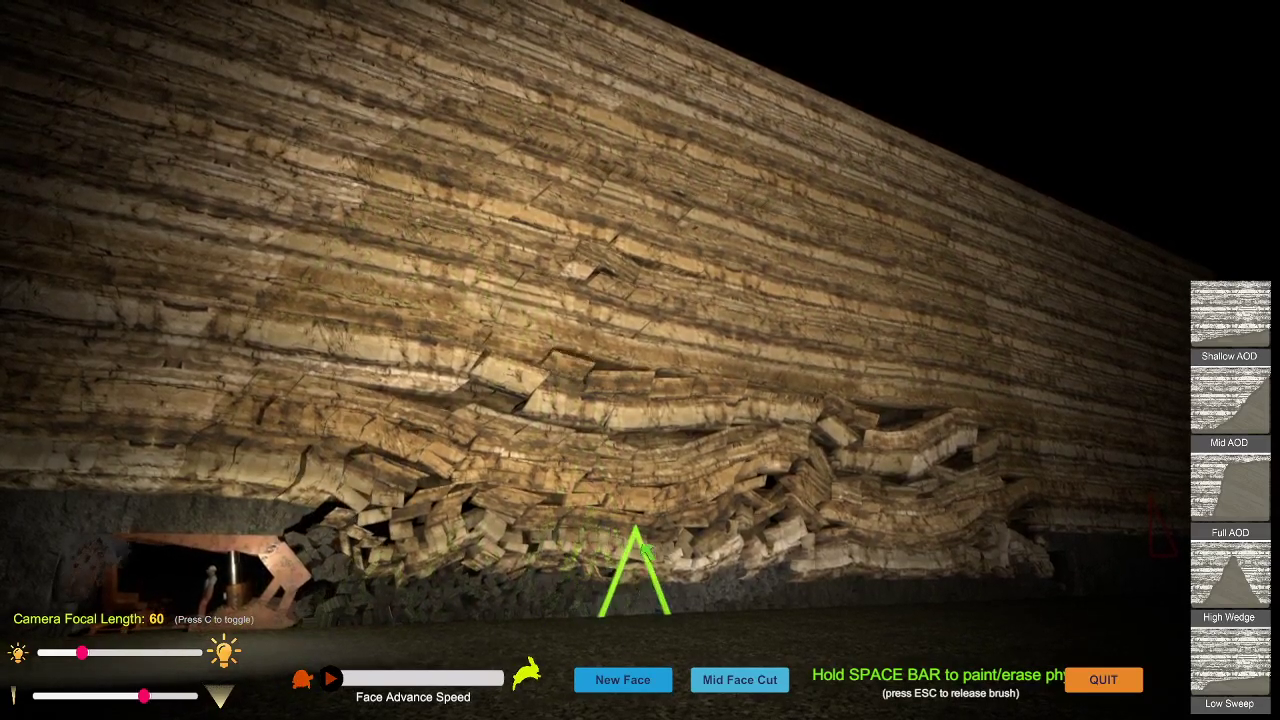
# Erase physics with the red brush across the lower collapsed strata at the far end of the face.
pyautogui.moveTo(637, 585); pyautogui.dragTo(637, 481, button='right')
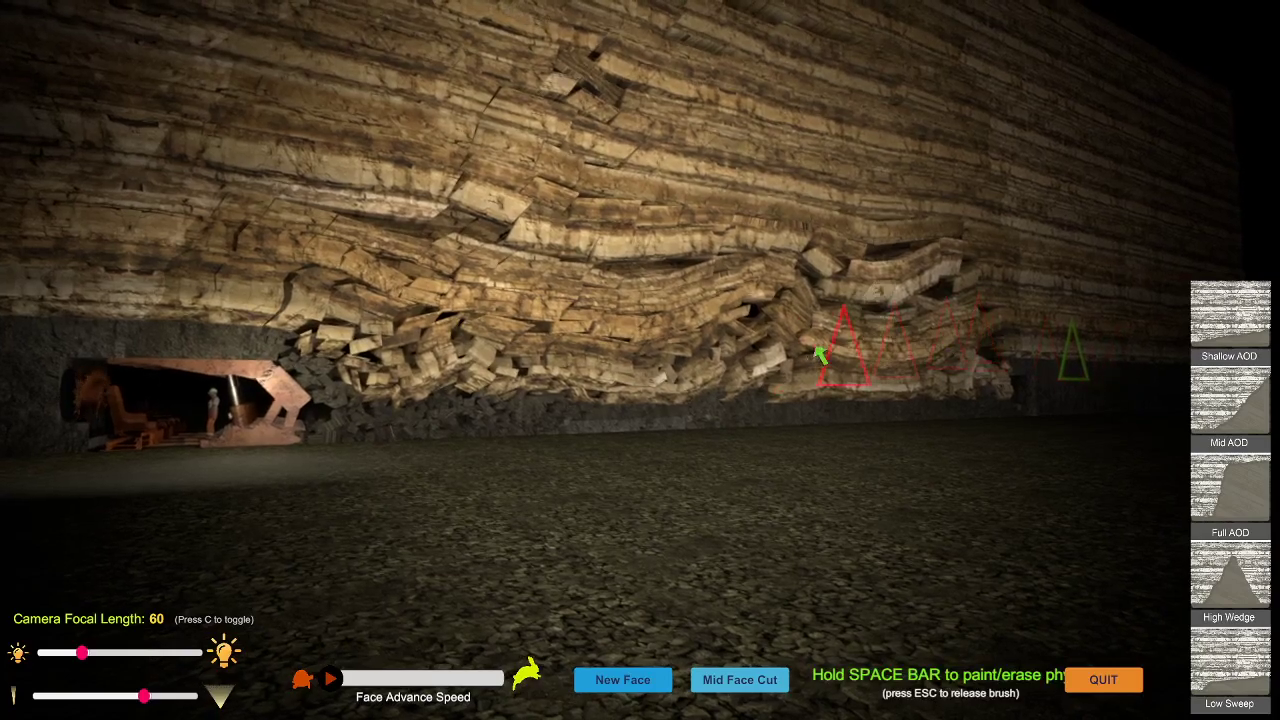
pyautogui.press('space')
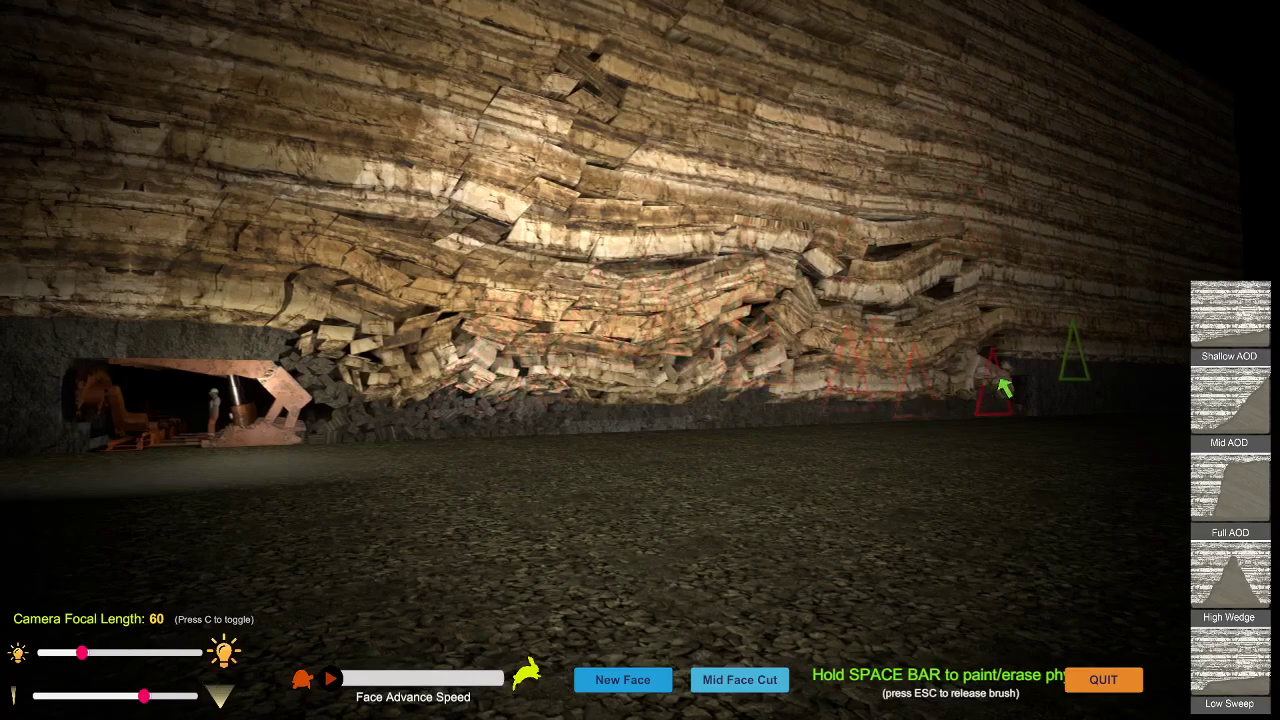
# Erase physics with the red brush across the upper strata above the collapse and release the brush.
pyautogui.moveTo(590, 412)
pyautogui.mouseDown()
pyautogui.moveTo(731, 480)
pyautogui.moveTo(745, 535)
pyautogui.mouseUp()
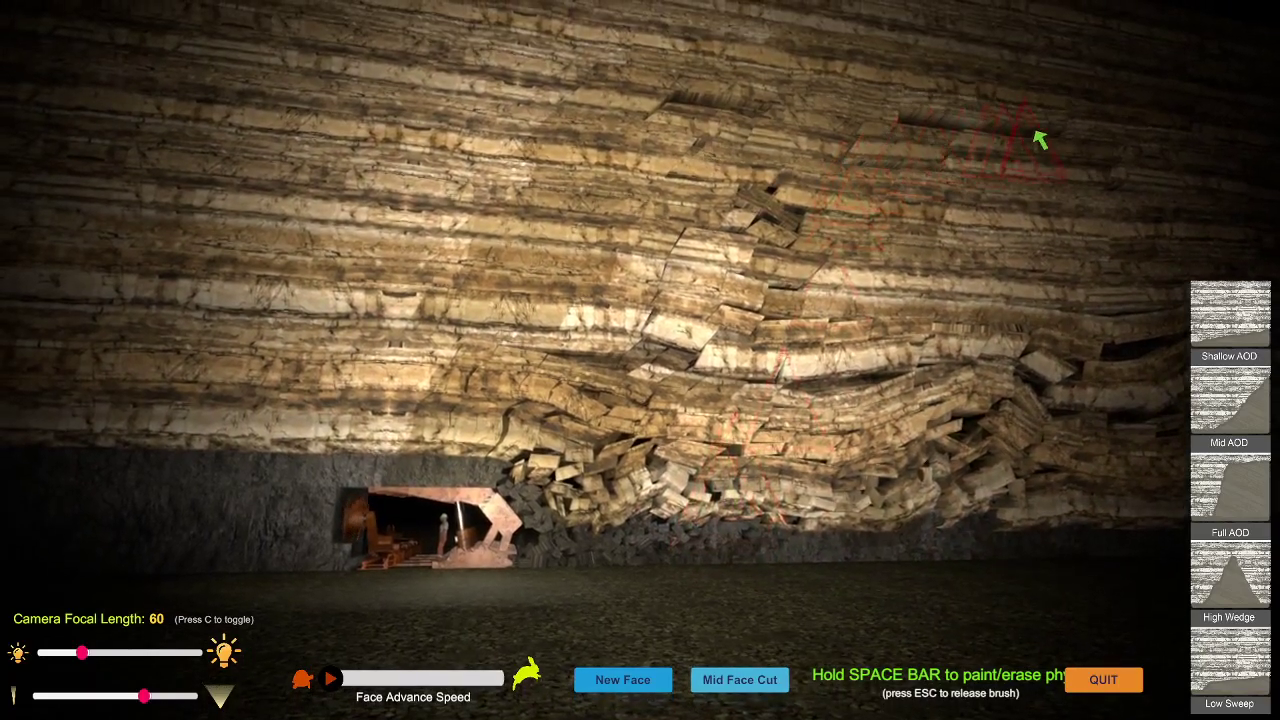
pyautogui.moveTo(1040, 137); pyautogui.dragTo(832, 104)
pyautogui.press('space')
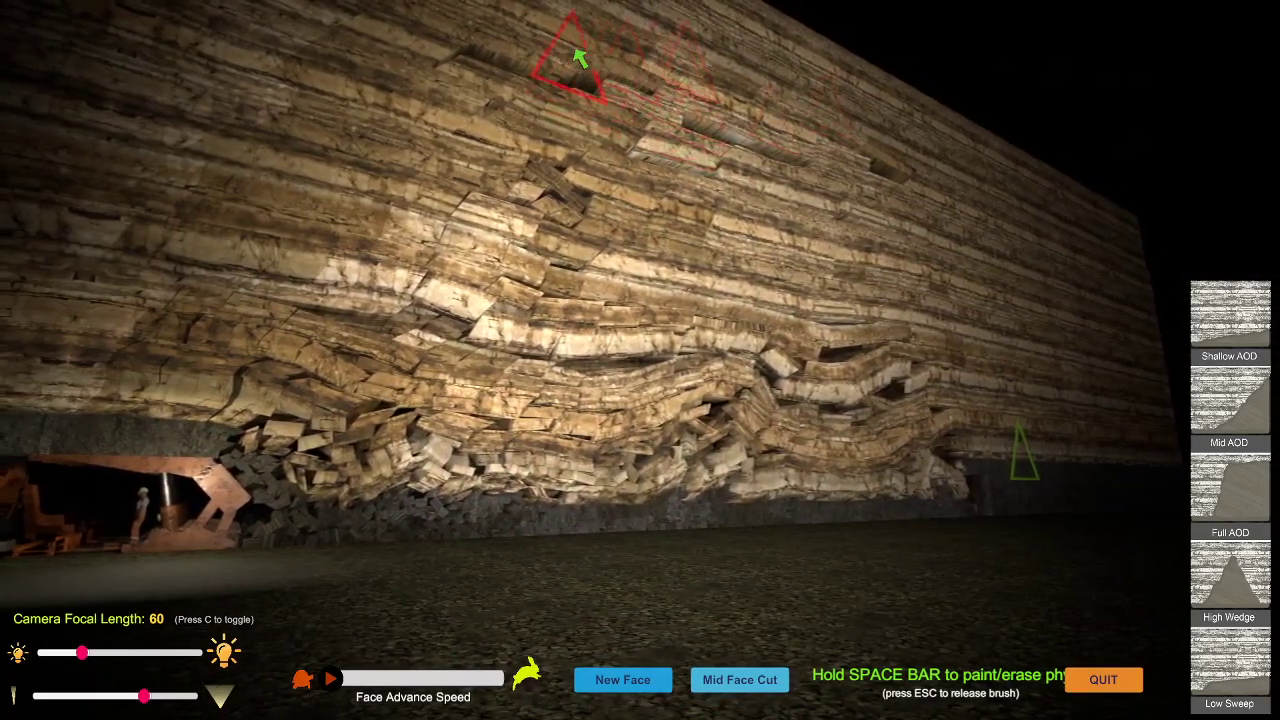
pyautogui.press('space')
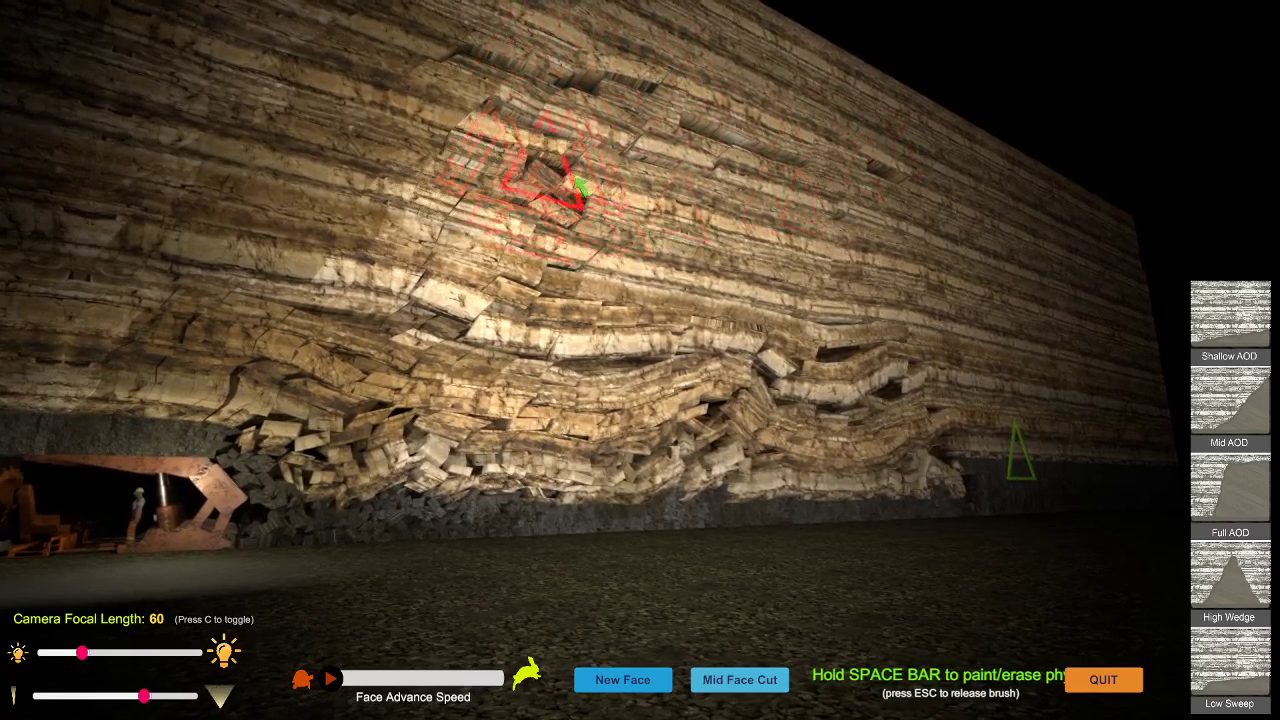
pyautogui.press('space')
pyautogui.press('Escape')
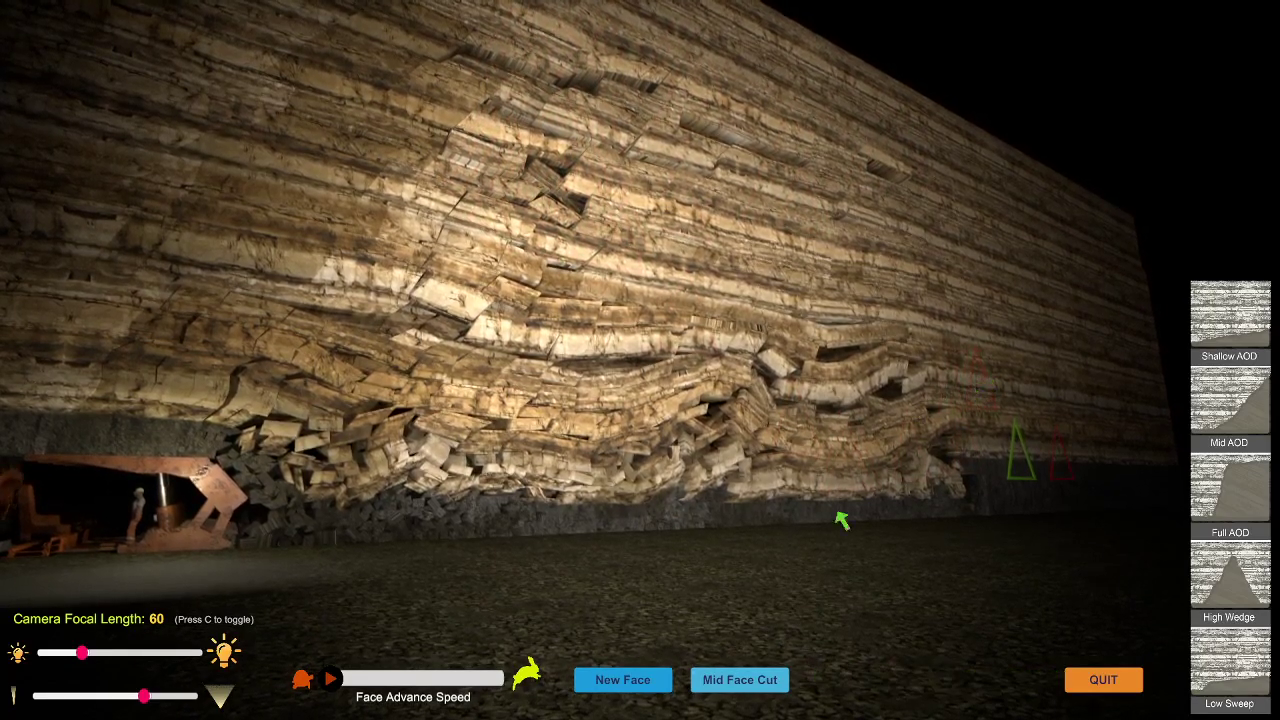
# Paint physics with the green brush over the lower strata around the advancing roof supports on the new face and release the brush.
pyautogui.moveTo(836, 512)
pyautogui.mouseDown(button='right')
pyautogui.moveTo(772, 553)
pyautogui.moveTo(708, 535)
pyautogui.mouseUp(button='right')
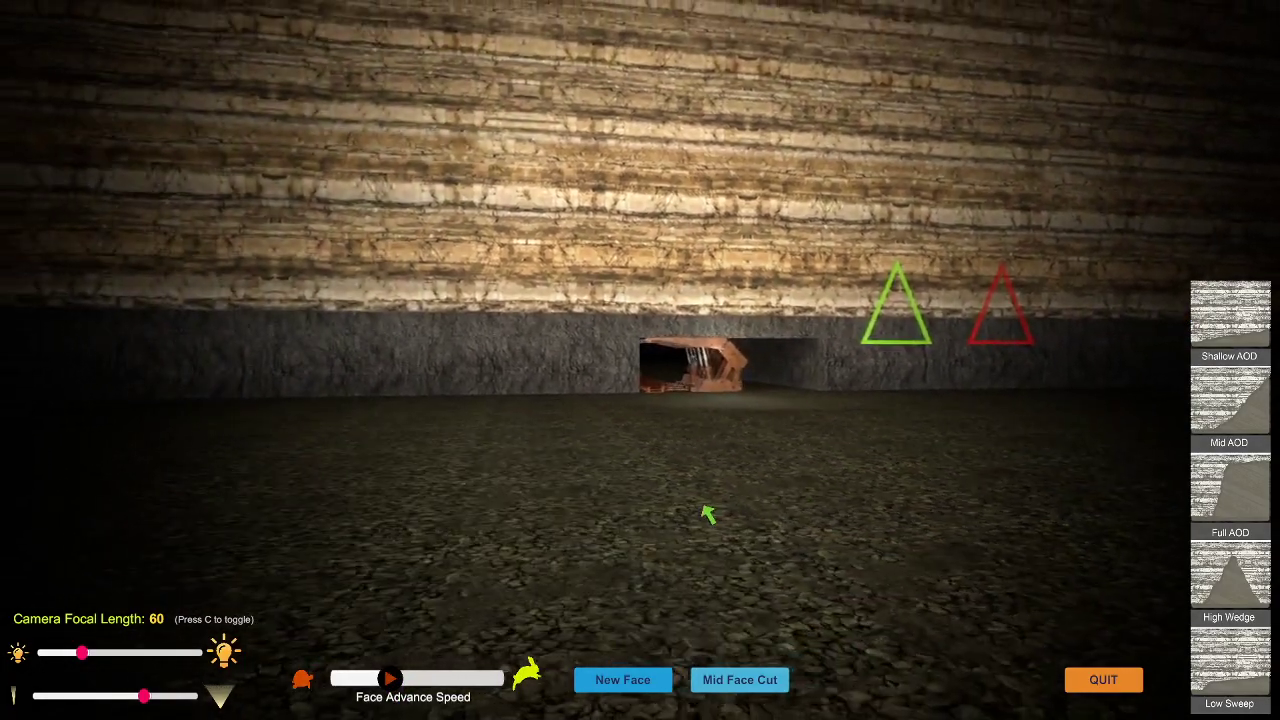
pyautogui.click(897, 324)
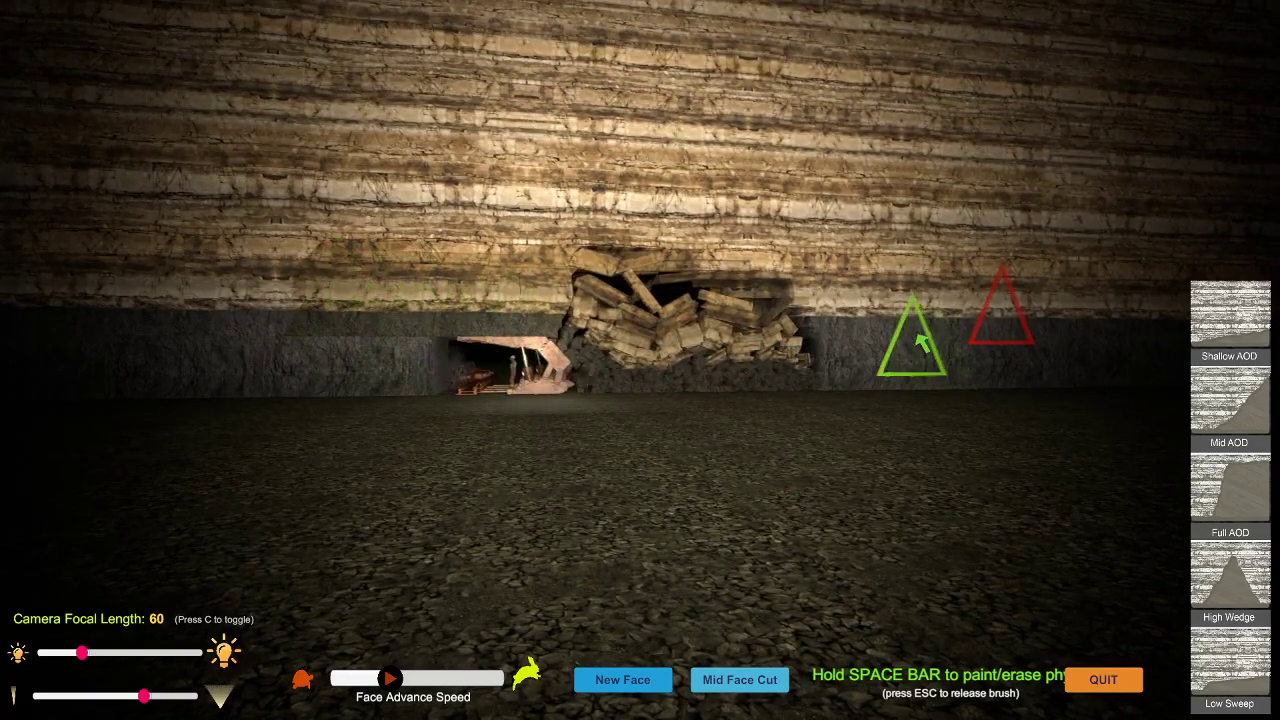
pyautogui.press('Escape')
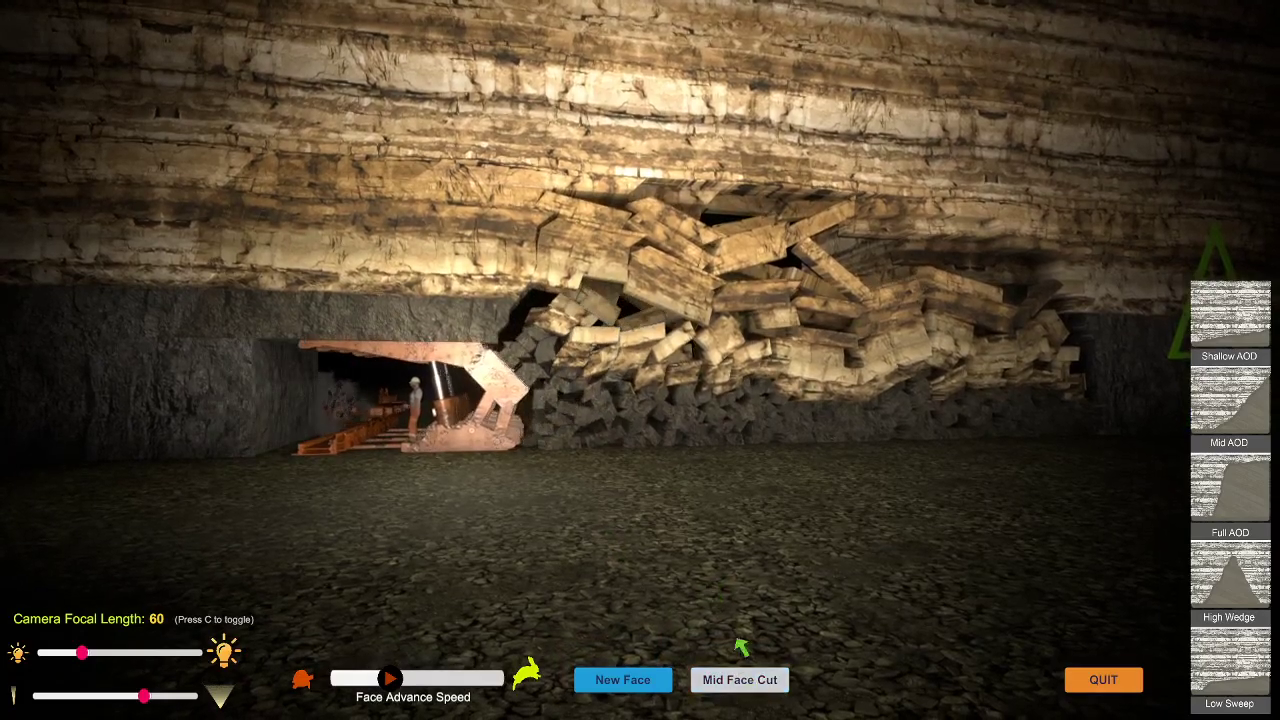
# Reset to a mid face cut and paint physics with the green brush over the upper strata and near edge of the collapse.
pyautogui.click(740, 672)
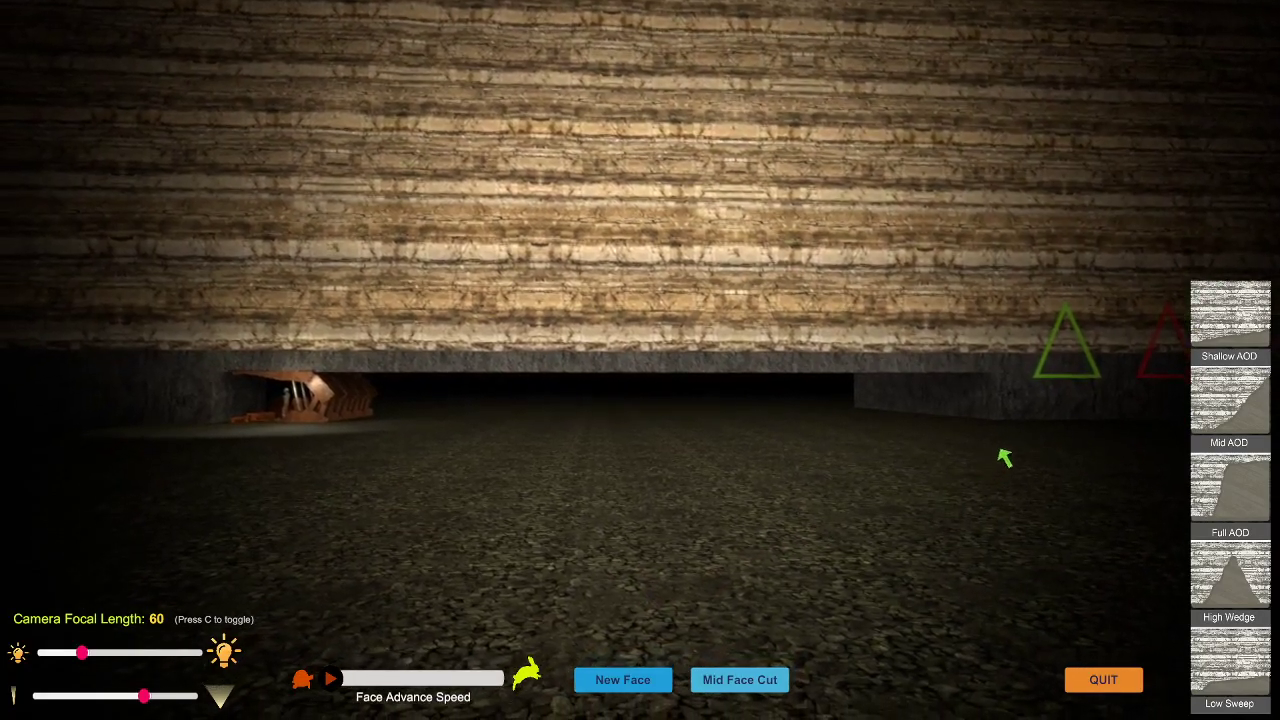
pyautogui.click(1064, 358)
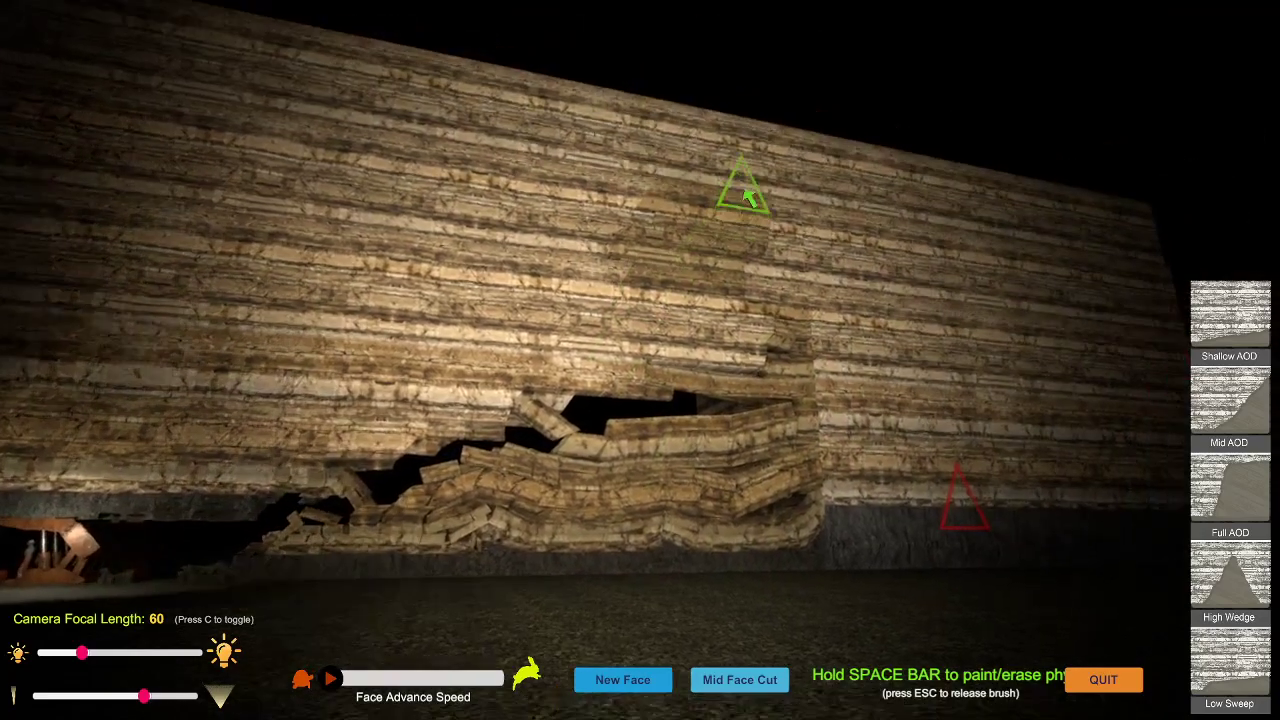
pyautogui.press('space')
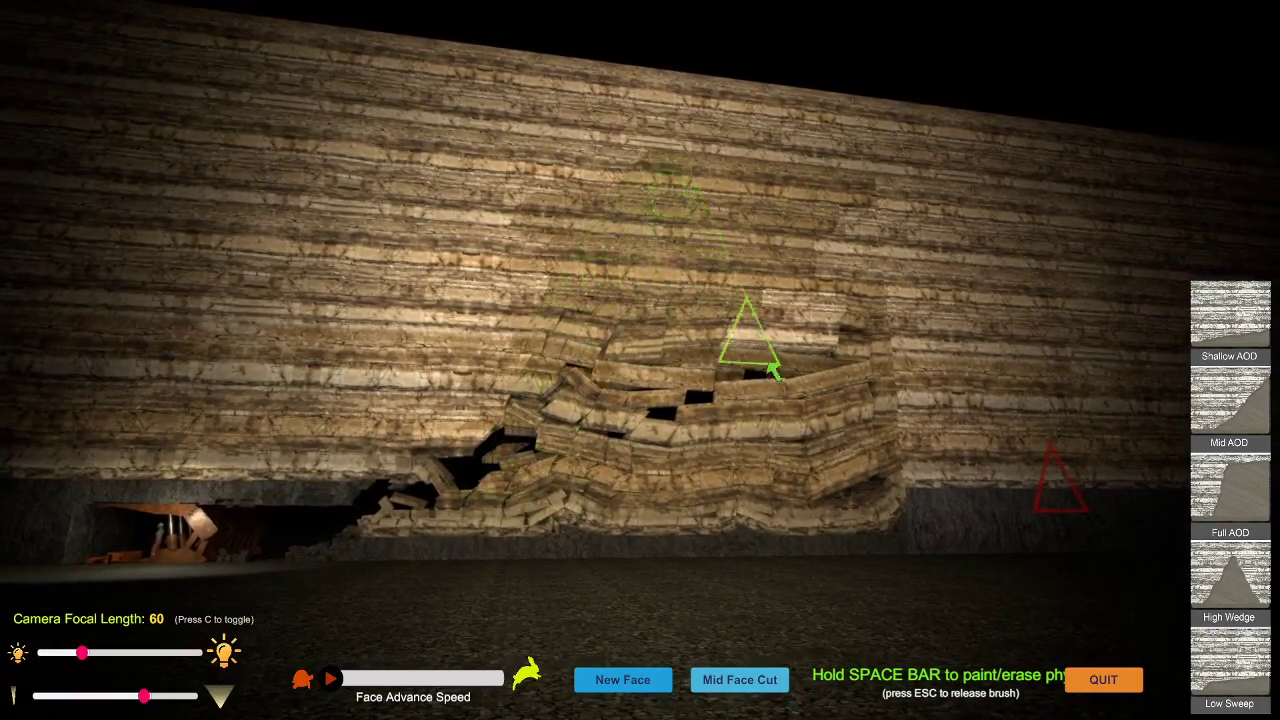
pyautogui.moveTo(675, 438); pyautogui.dragTo(881, 366, button='middle')
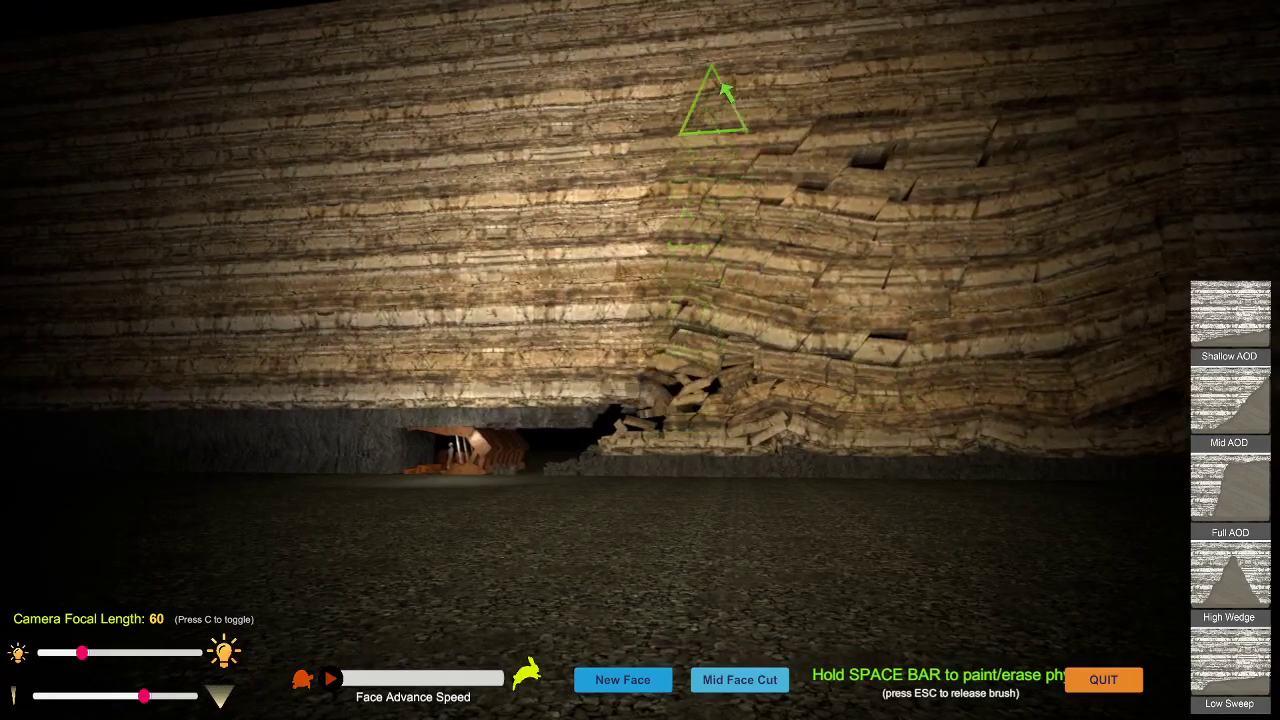
pyautogui.moveTo(763, 206); pyautogui.dragTo(717, 270, button='middle')
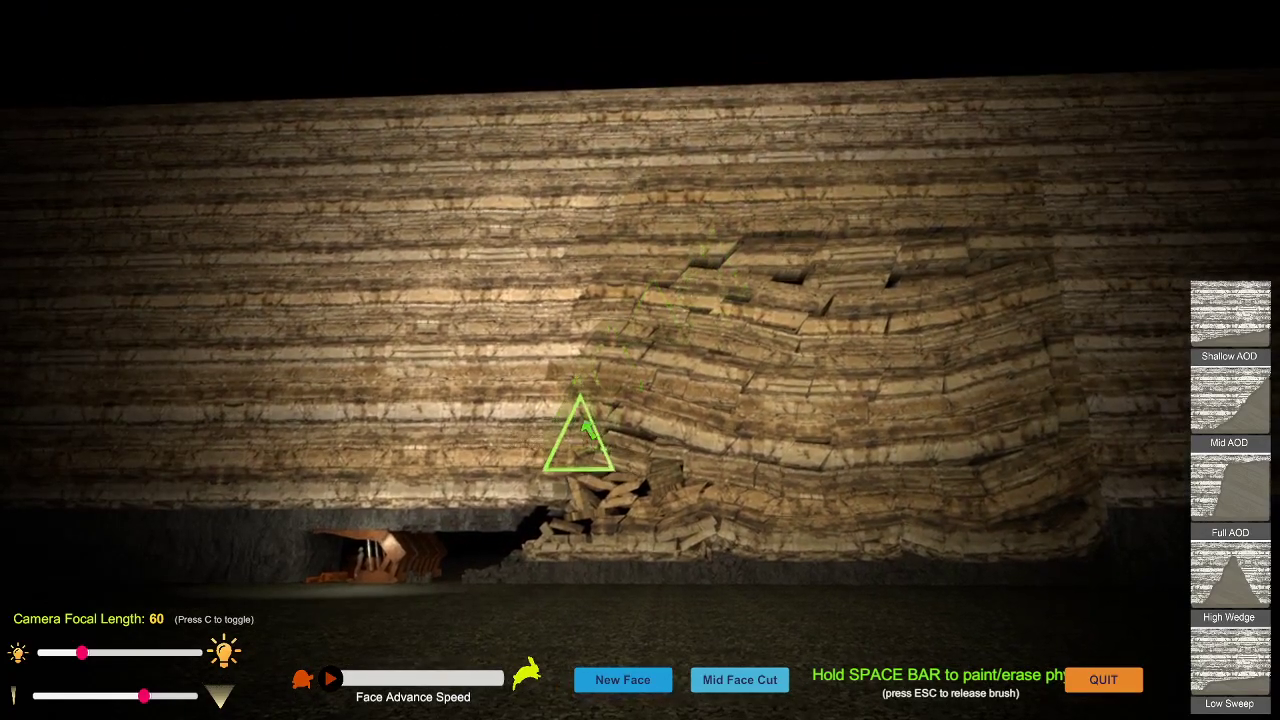
pyautogui.moveTo(680, 514); pyautogui.dragTo(698, 350, button='middle')
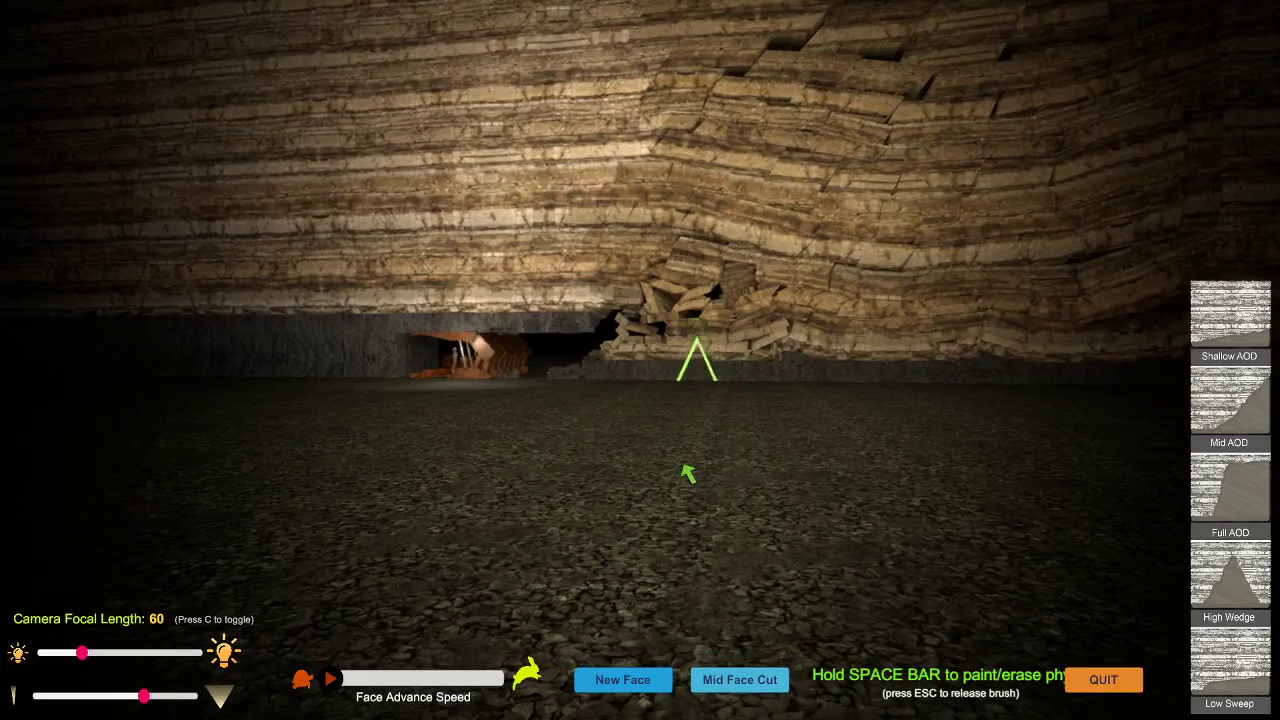
# Paint more physics over the strata directly above the rubble beside the roof supports and check the extended collapse.
pyautogui.scroll(4, 686, 461)
pyautogui.scroll(4, 686, 470)
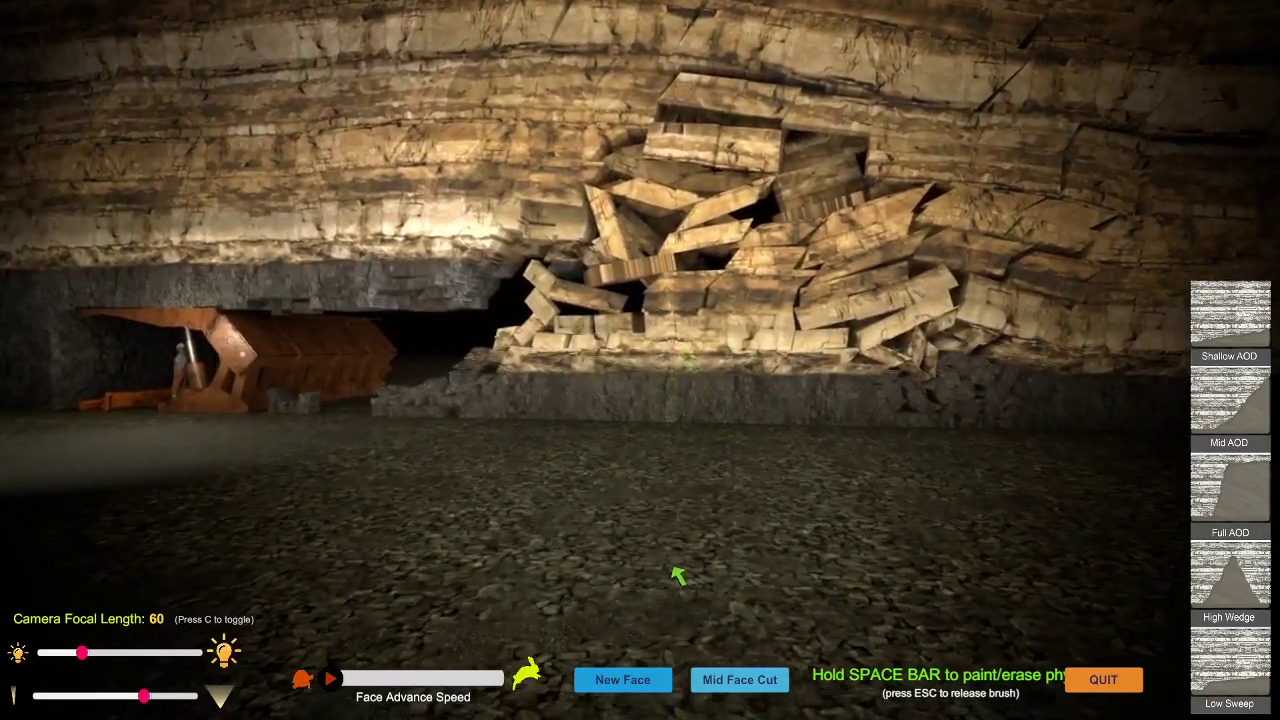
pyautogui.moveTo(682, 480); pyautogui.dragTo(637, 640, button='middle')
pyautogui.press('space')
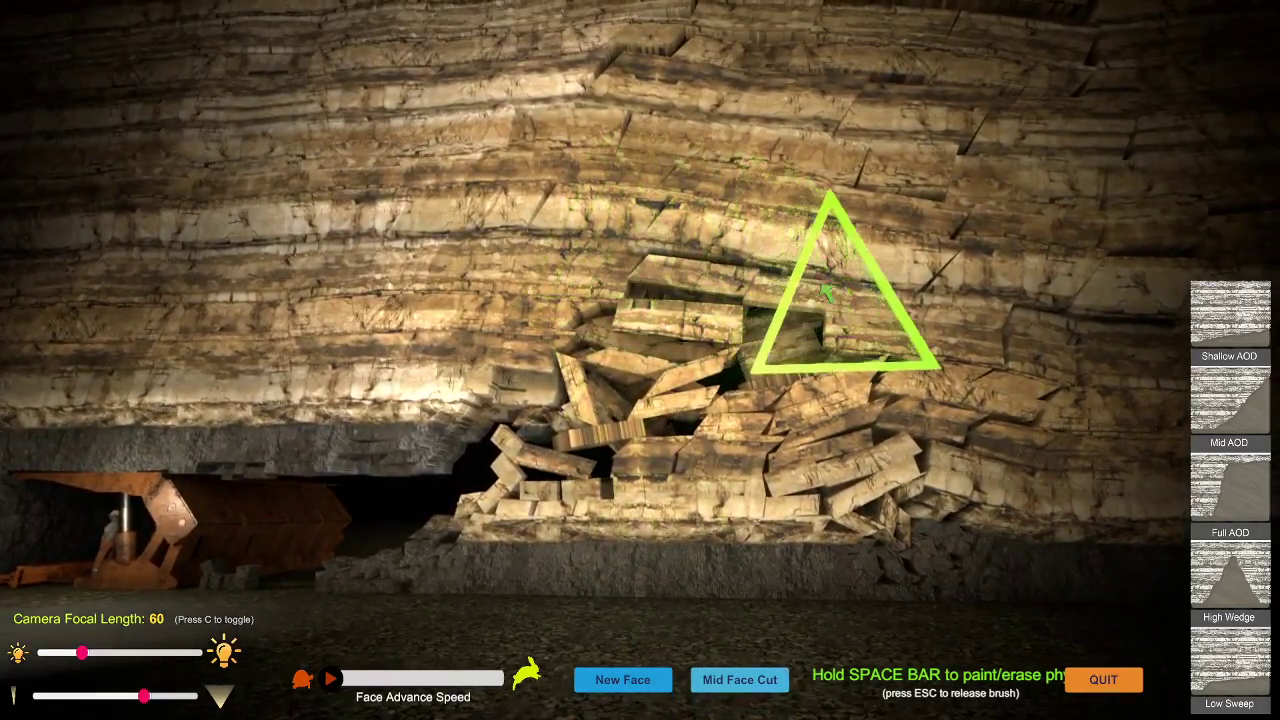
pyautogui.moveTo(821, 286)
pyautogui.mouseDown(button='right')
pyautogui.moveTo(720, 338)
pyautogui.moveTo(690, 308)
pyautogui.moveTo(665, 319)
pyautogui.moveTo(791, 277)
pyautogui.mouseUp(button='right')
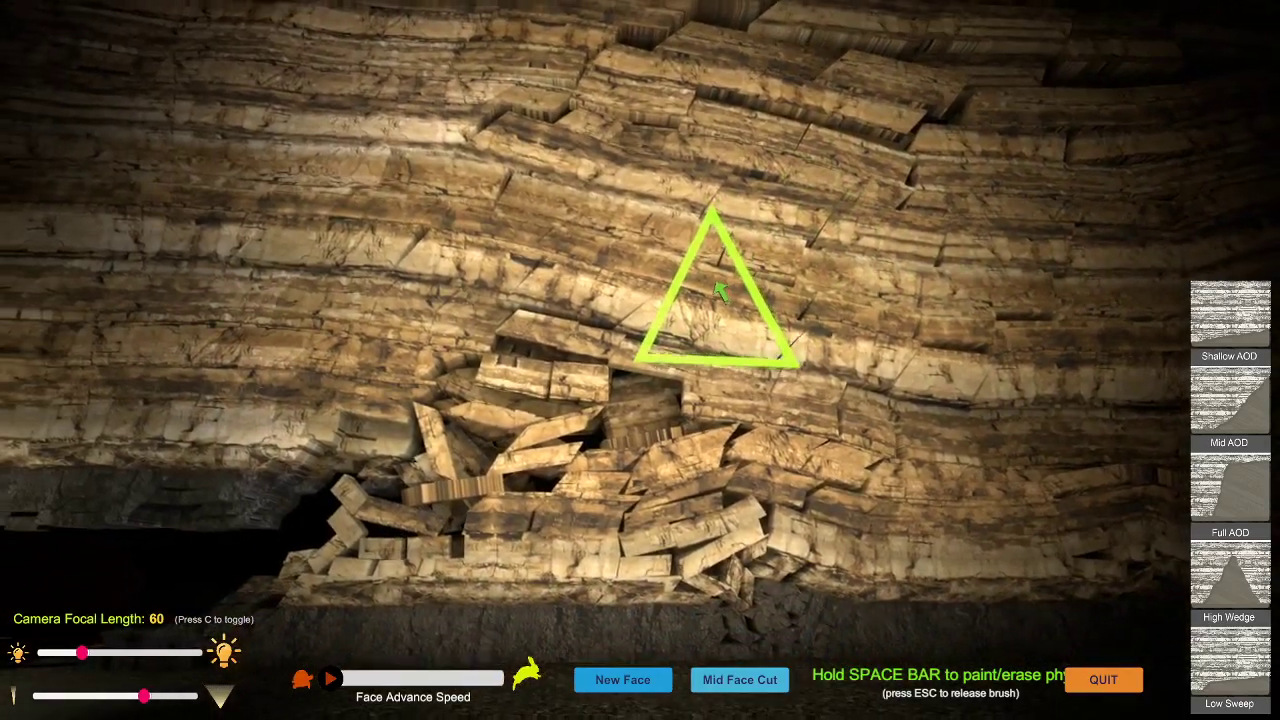
pyautogui.press('s')
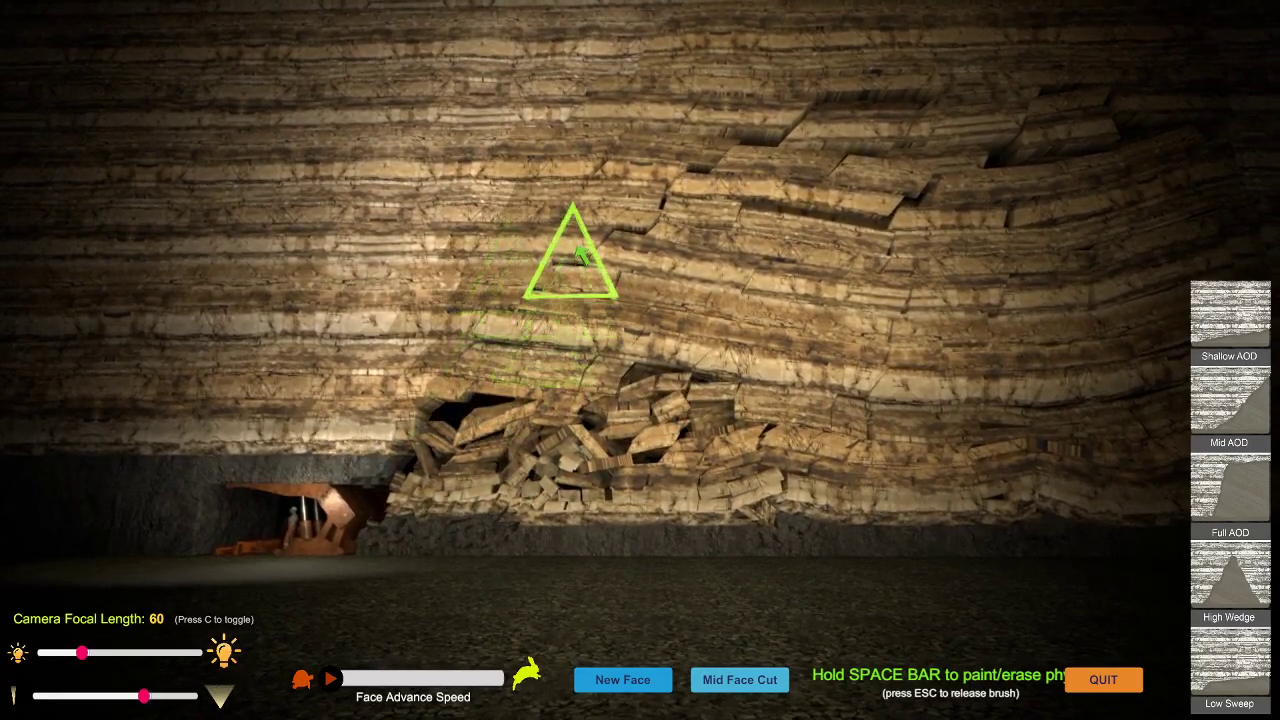
pyautogui.moveTo(840, 451); pyautogui.dragTo(690, 414, button='right')
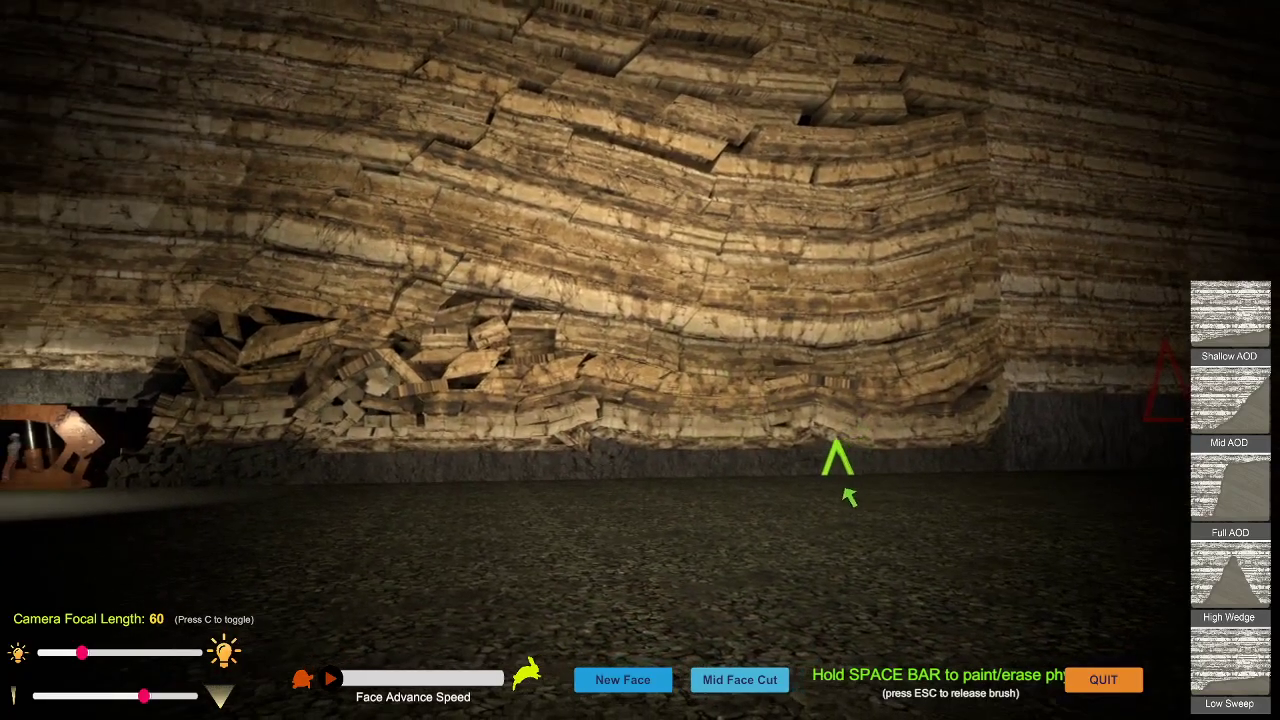
pyautogui.moveTo(843, 489)
pyautogui.mouseDown(button='right')
pyautogui.moveTo(775, 517)
pyautogui.moveTo(692, 522)
pyautogui.moveTo(862, 522)
pyautogui.mouseUp(button='right')
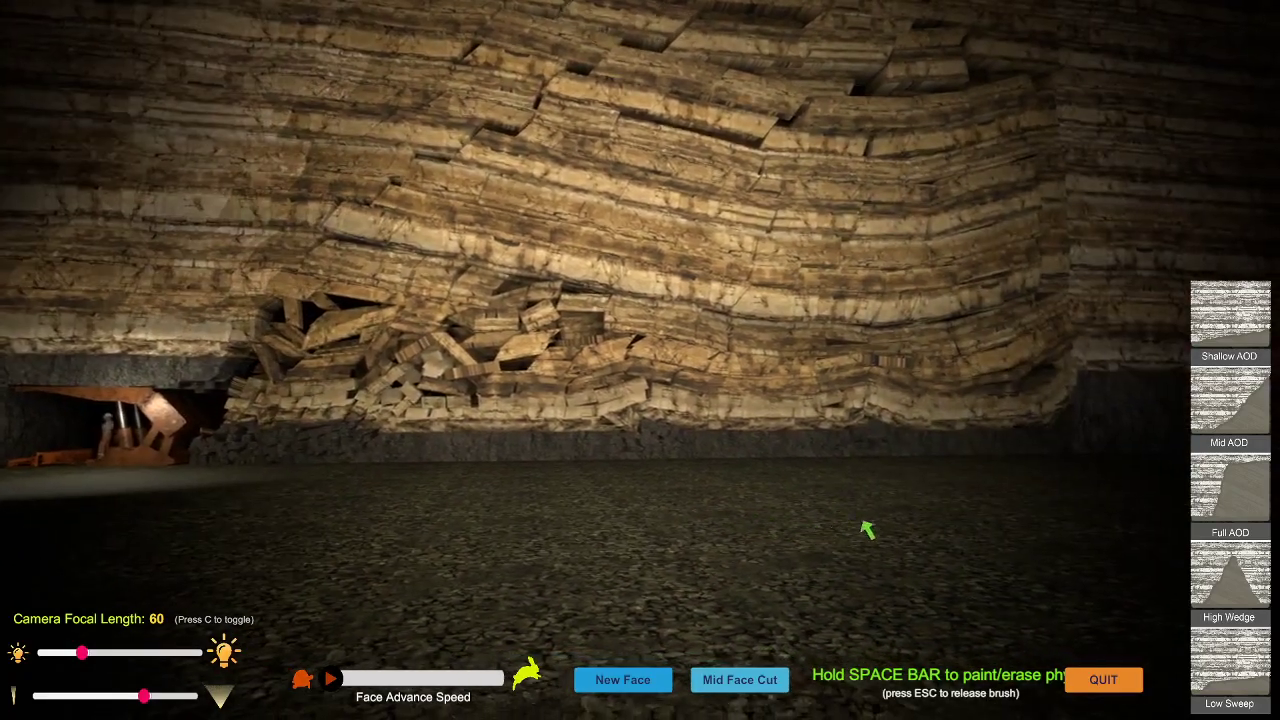
# Start a fresh mid face cut, apply the Low Sweep collapse shape and check the low collapse behind the roof supports.
pyautogui.click(757, 679)
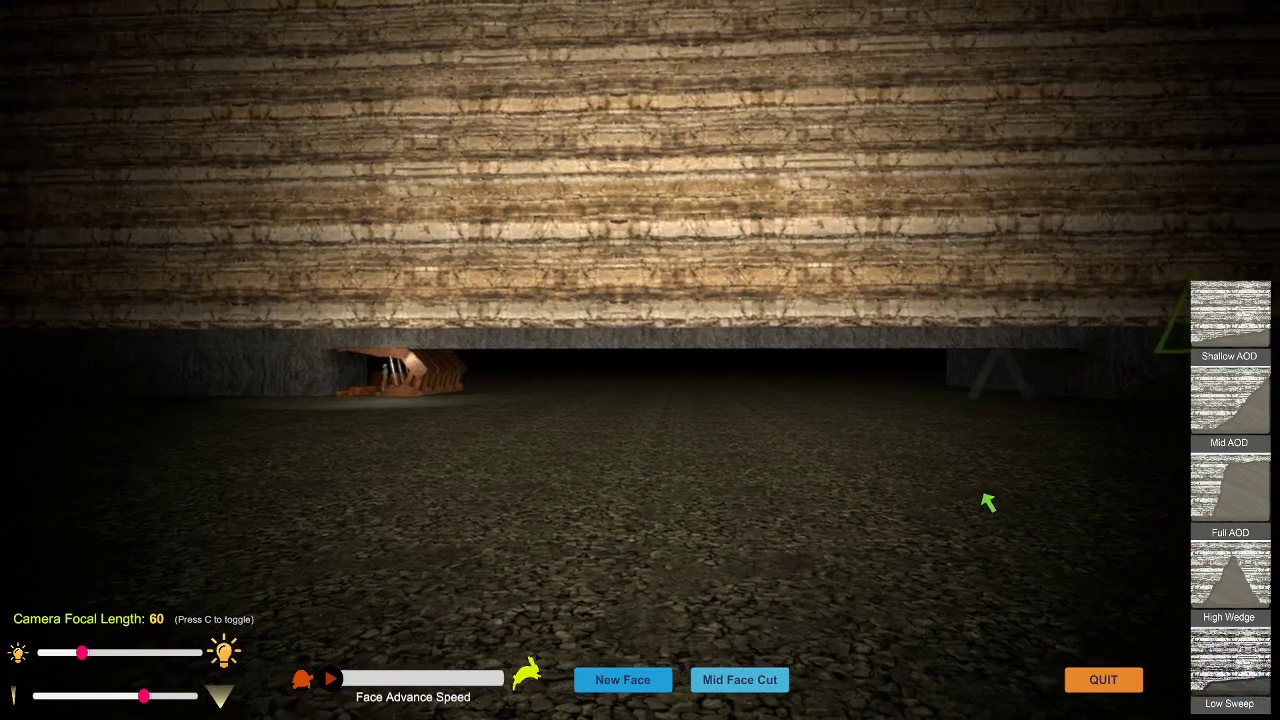
pyautogui.moveTo(984, 495); pyautogui.dragTo(925, 494, button='right')
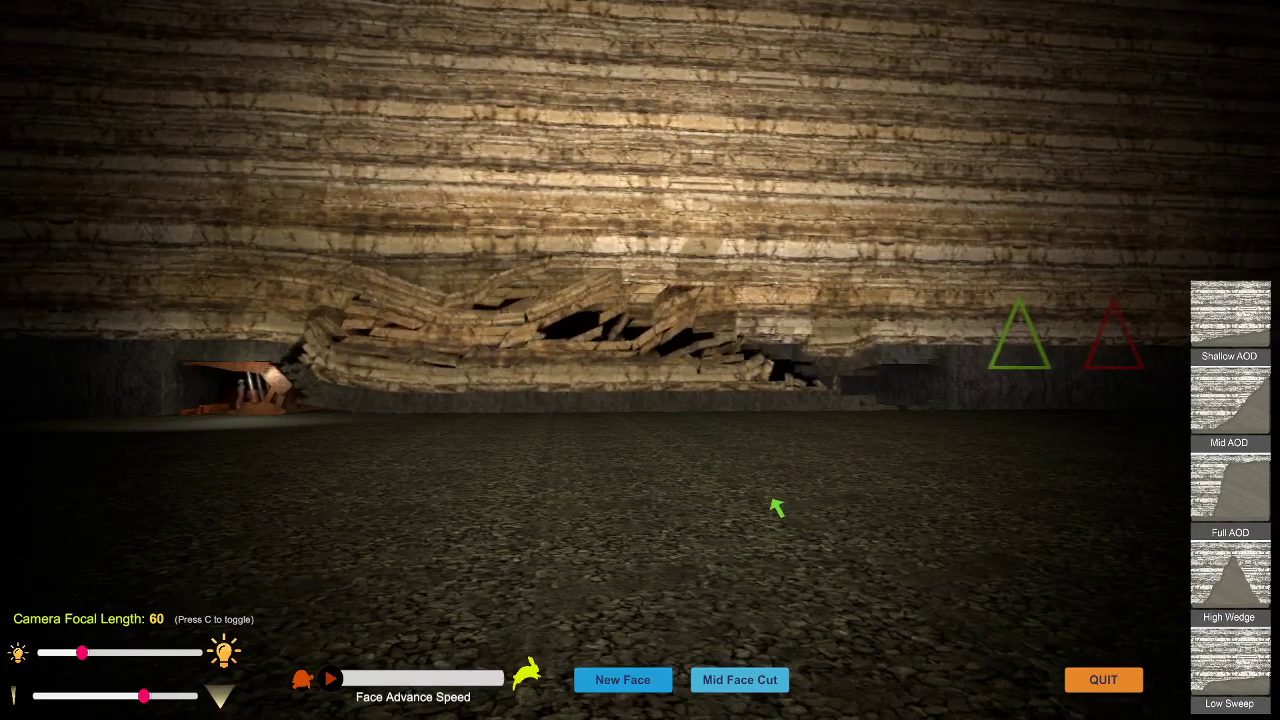
pyautogui.moveTo(771, 499)
pyautogui.mouseDown(button='right')
pyautogui.moveTo(791, 529)
pyautogui.moveTo(819, 528)
pyautogui.moveTo(745, 511)
pyautogui.moveTo(758, 512)
pyautogui.mouseUp(button='right')
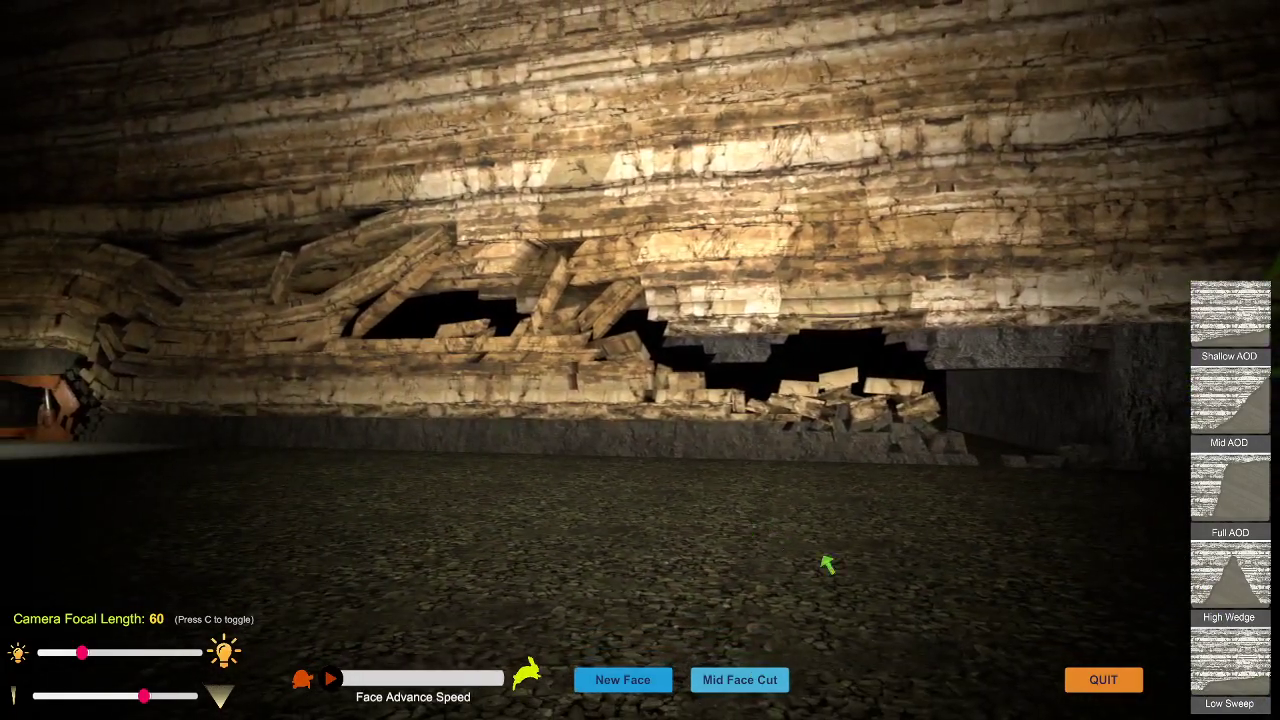
pyautogui.moveTo(838, 553); pyautogui.dragTo(797, 529, button='right')
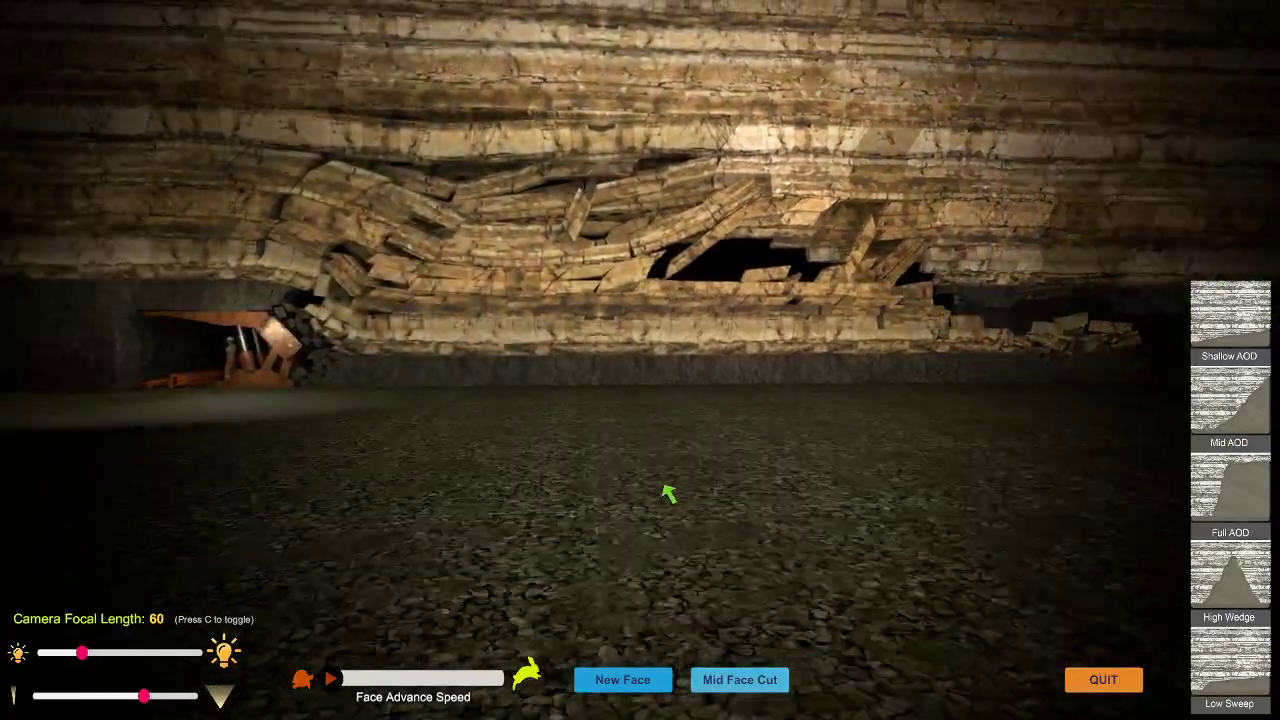
# Examine the low collapse, roof supports and face end from several sides, finishing with a distant view of the whole face.
pyautogui.press('a')
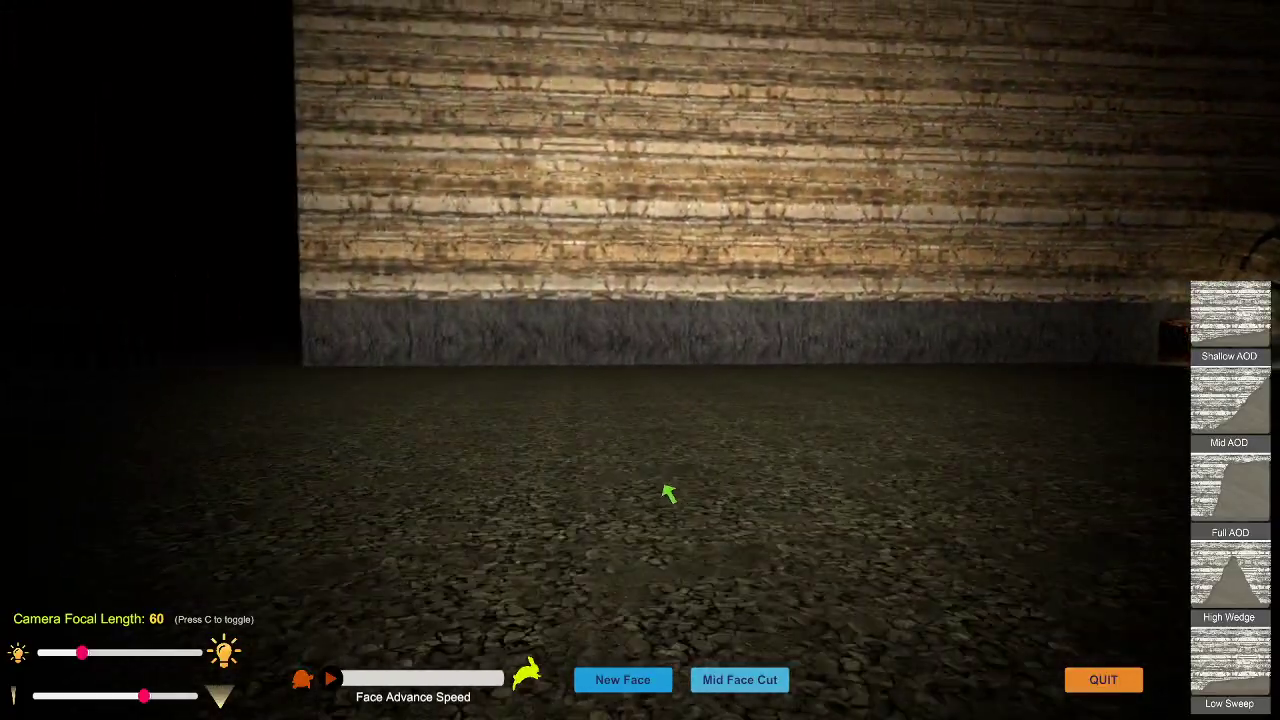
pyautogui.press('a')
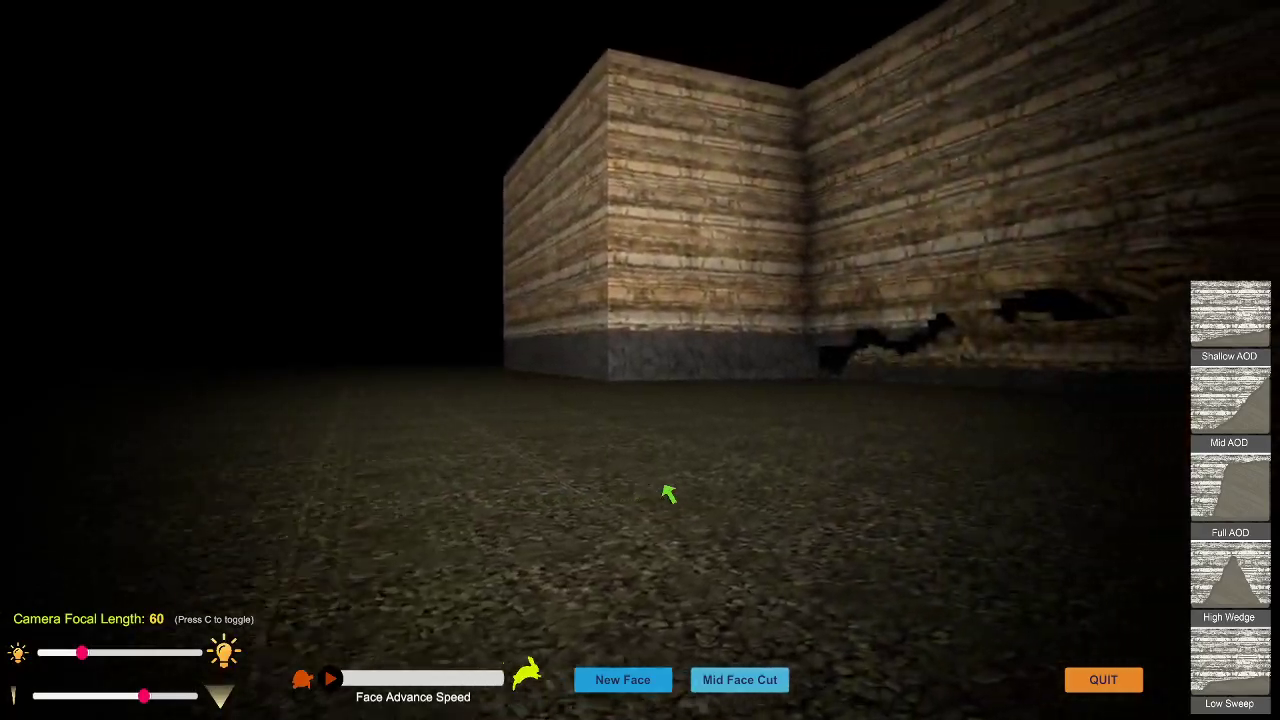
pyautogui.press('a')
pyautogui.press('w')
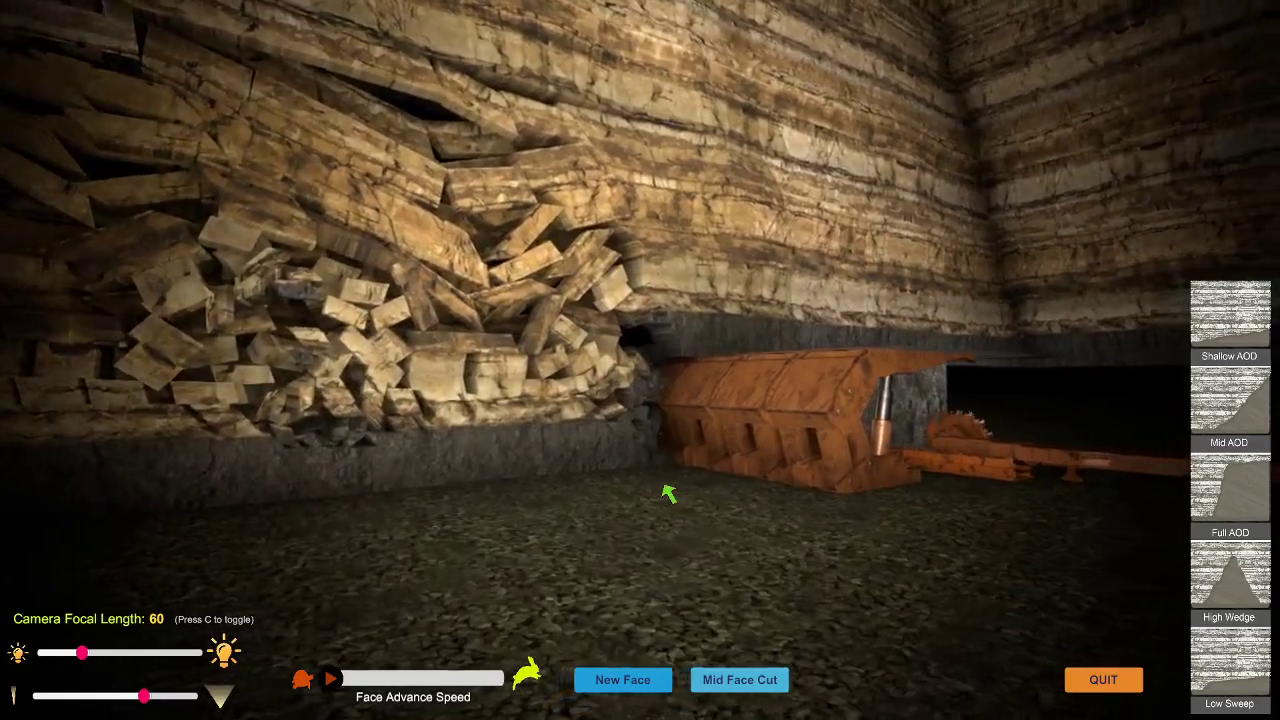
pyautogui.press('w')
pyautogui.press('s')
pyautogui.press('s')
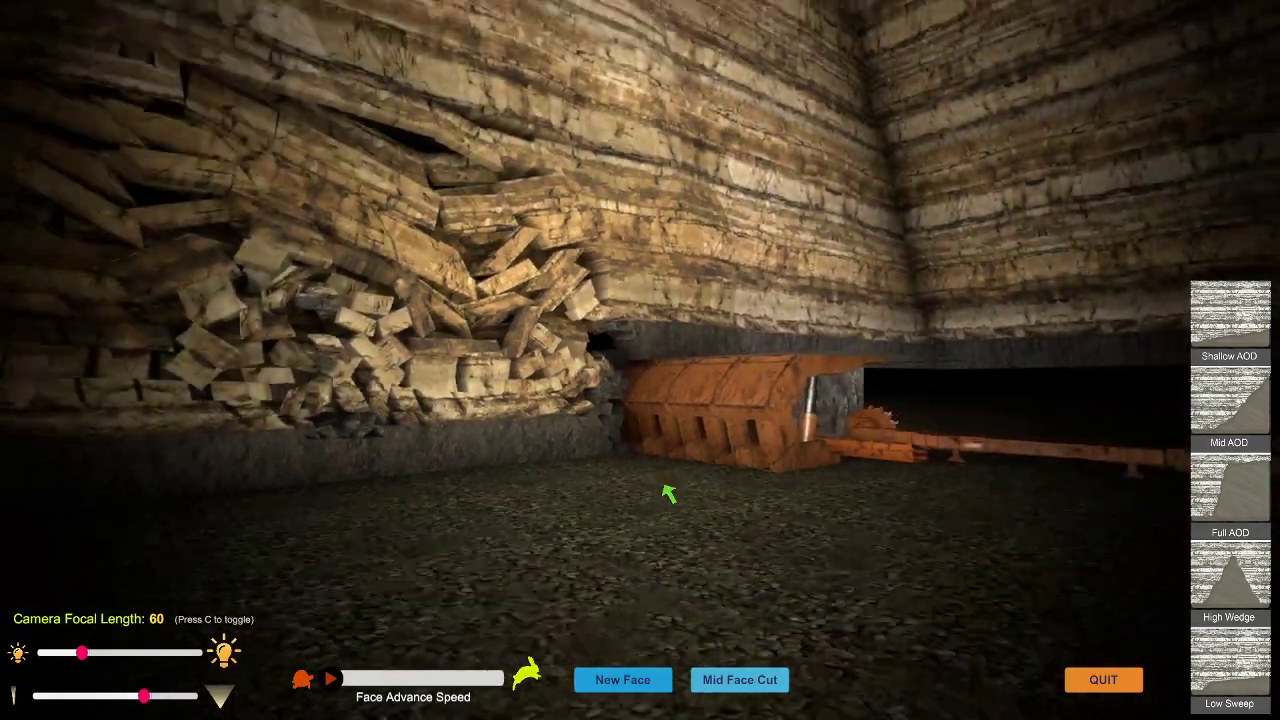
pyautogui.press('a')
pyautogui.press('d')
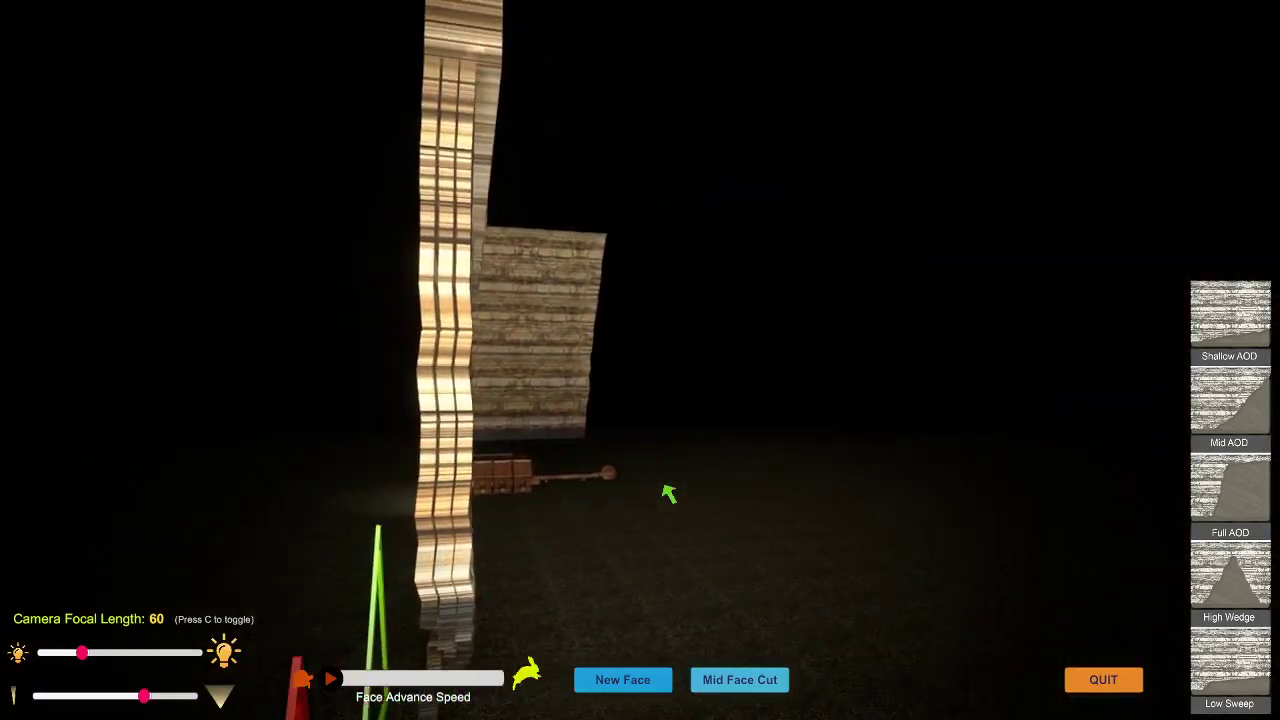
pyautogui.press('a')
pyautogui.press('s')
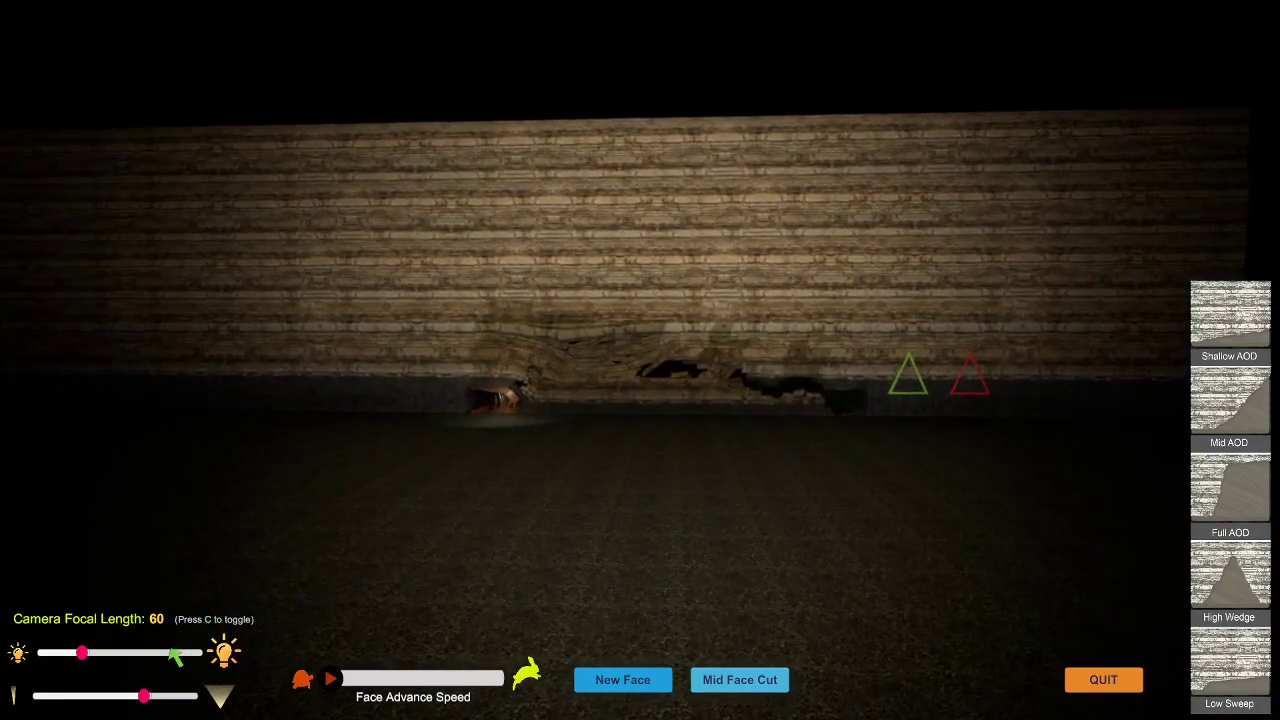
# Raise the light brightness to nearly maximum and set the light beam slightly narrower than before.
pyautogui.moveTo(84, 652); pyautogui.dragTo(190, 652)
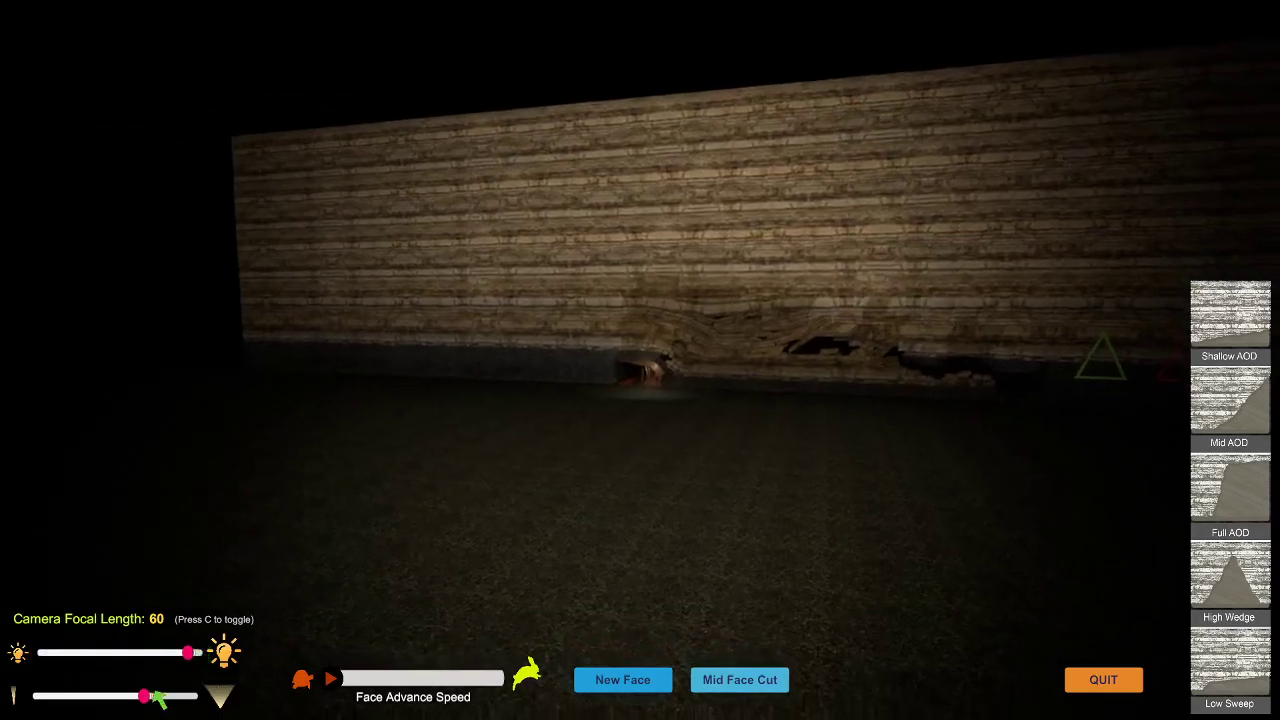
pyautogui.moveTo(144, 697); pyautogui.dragTo(90, 697)
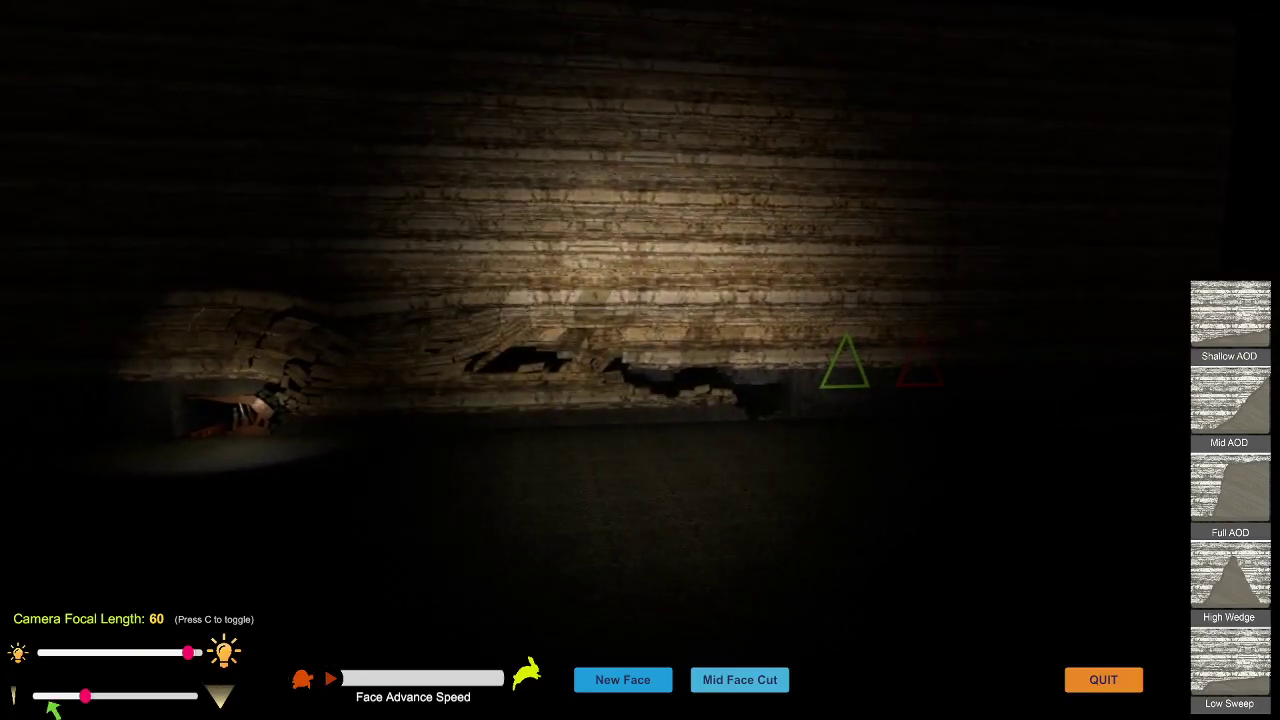
pyautogui.moveTo(85, 695); pyautogui.dragTo(128, 695)
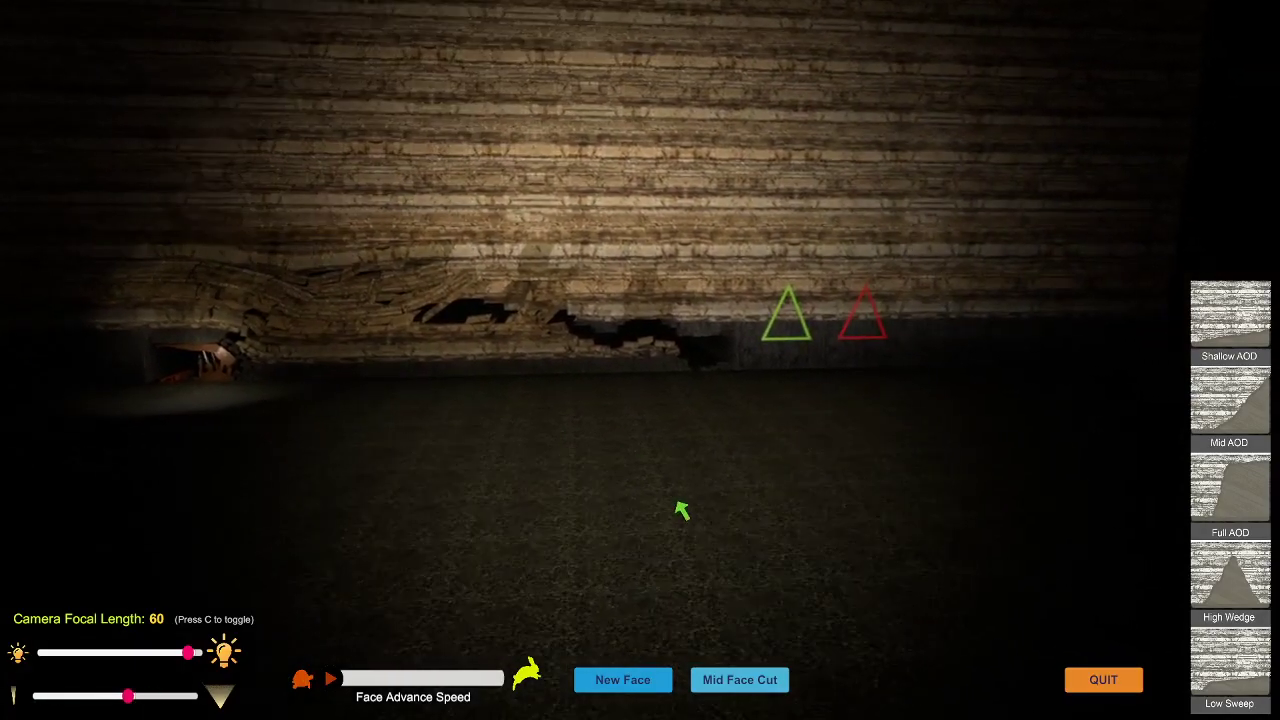